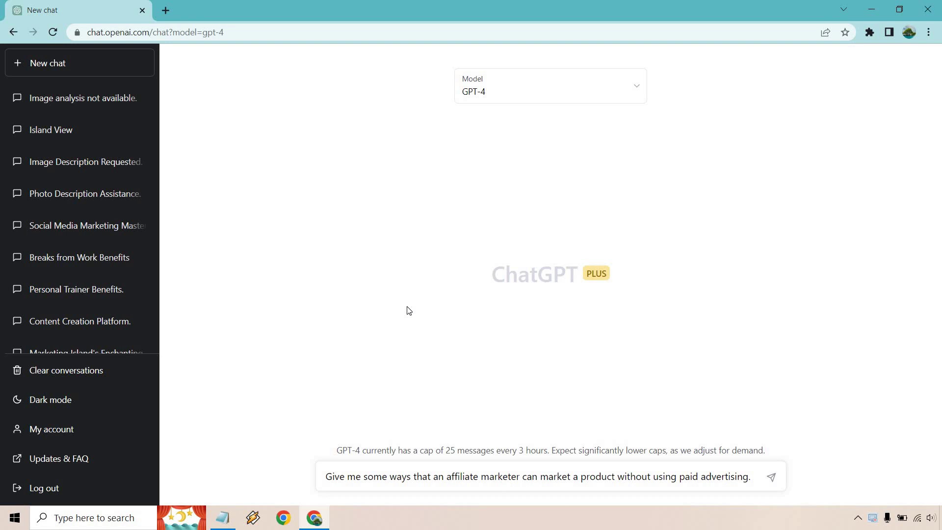
Send GPT-4 the prompt on promoting affiliate products without paid advertising.
left_click(772, 477)
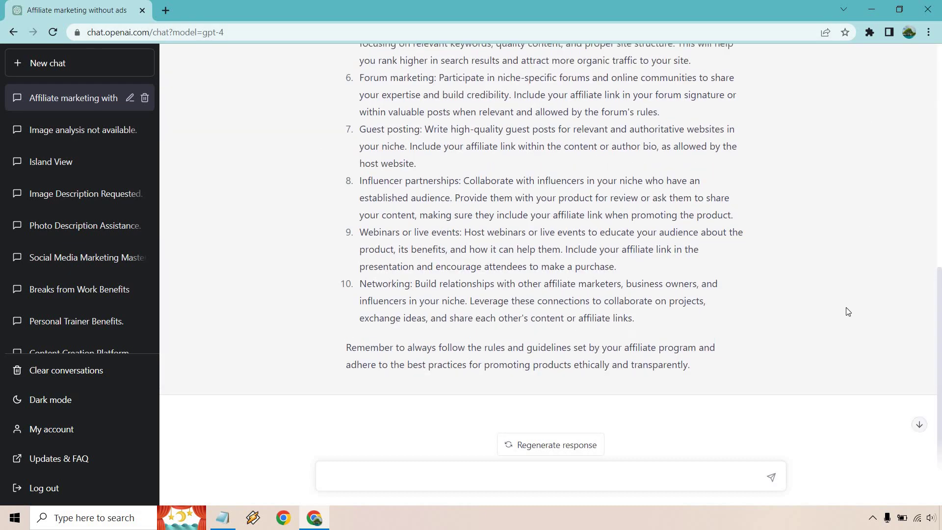
scroll(848, 309, "up", 1)
scroll(841, 281, "up", 2)
scroll(842, 282, "up", 1)
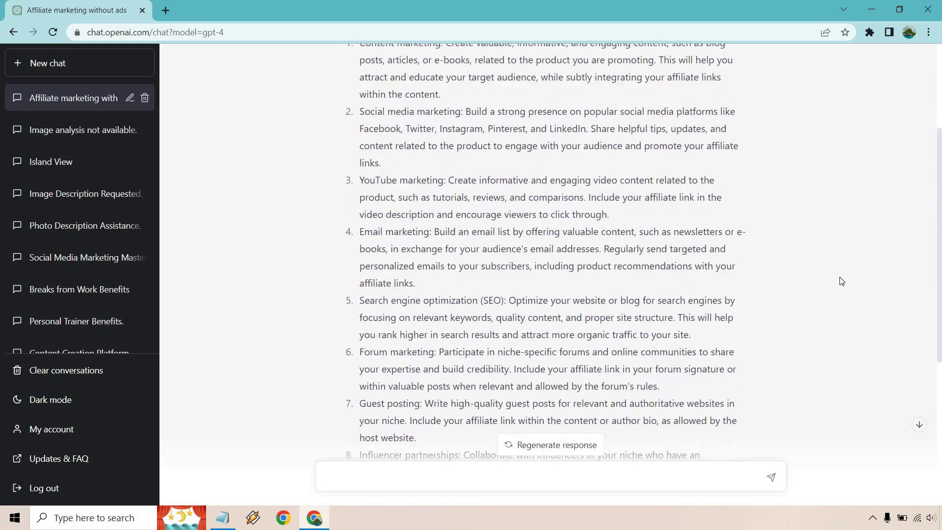
scroll(841, 281, "up", 1)
scroll(841, 282, "up", 1)
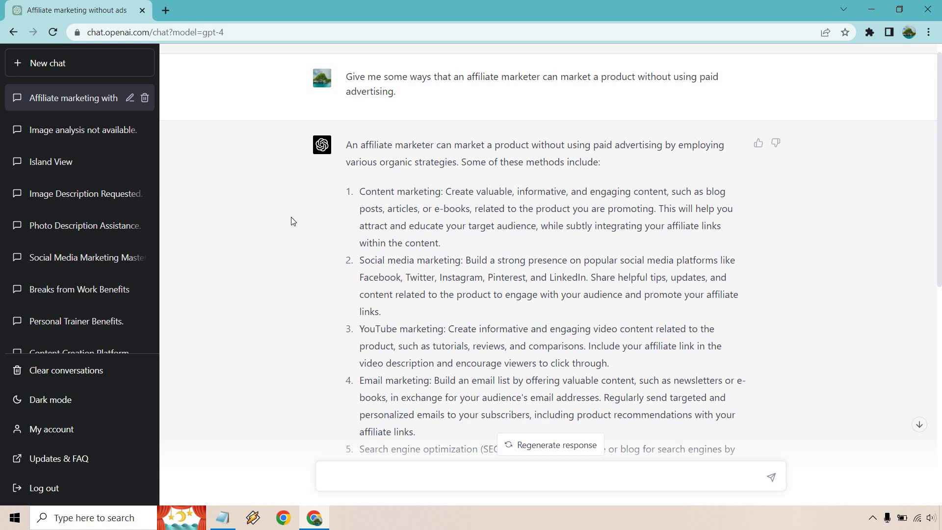
scroll(291, 221, "down", 1)
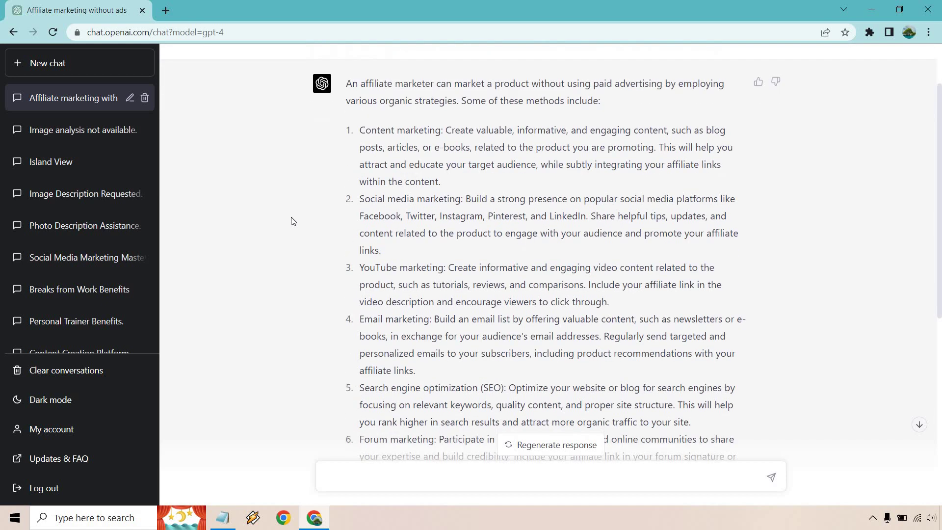
scroll(291, 221, "down", 1)
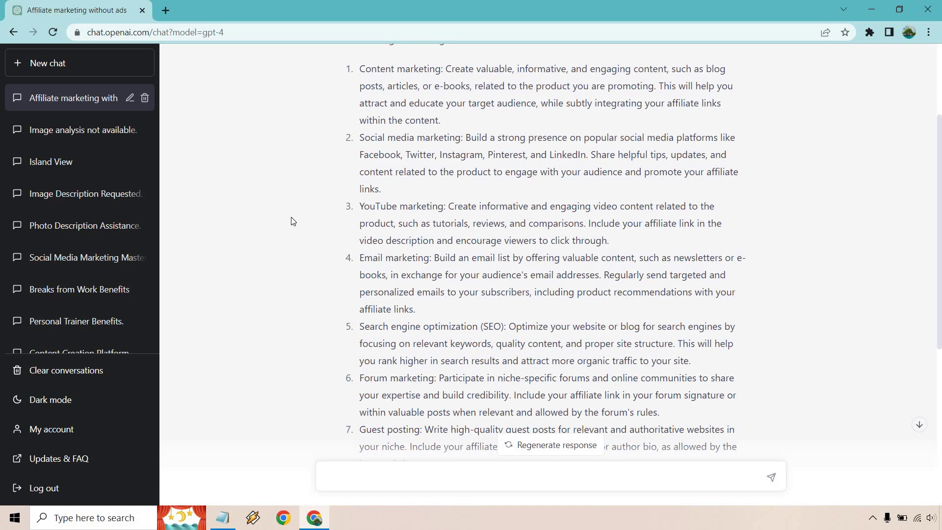
scroll(291, 219, "down", 1)
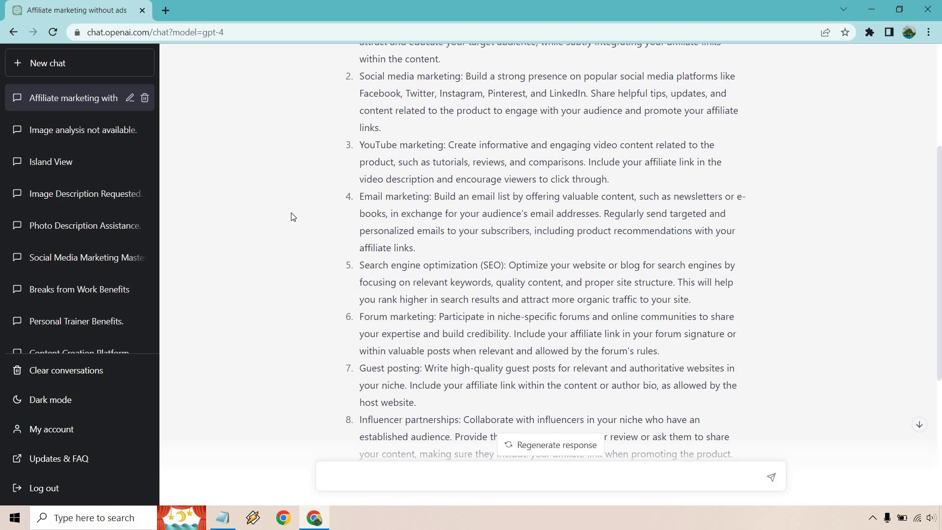
scroll(291, 215, "down", 1)
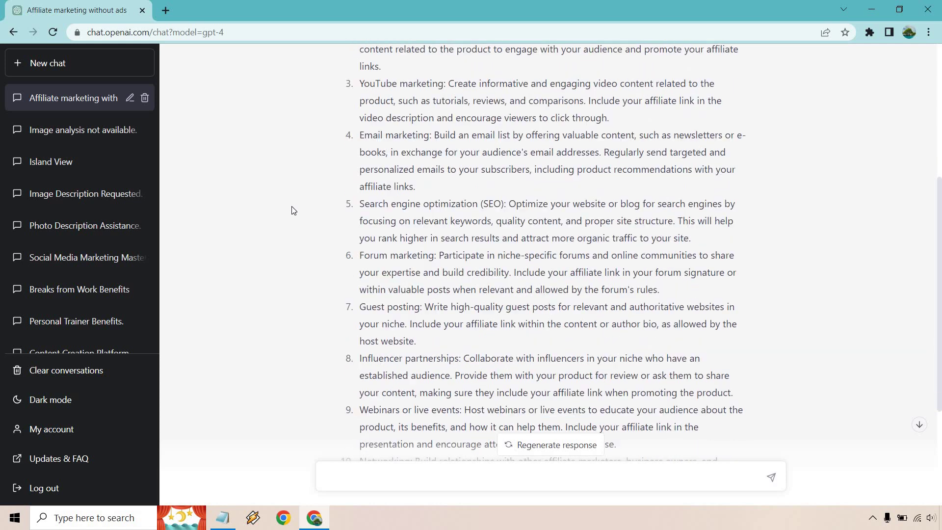
scroll(292, 211, "up", 1)
scroll(322, 213, "up", 1)
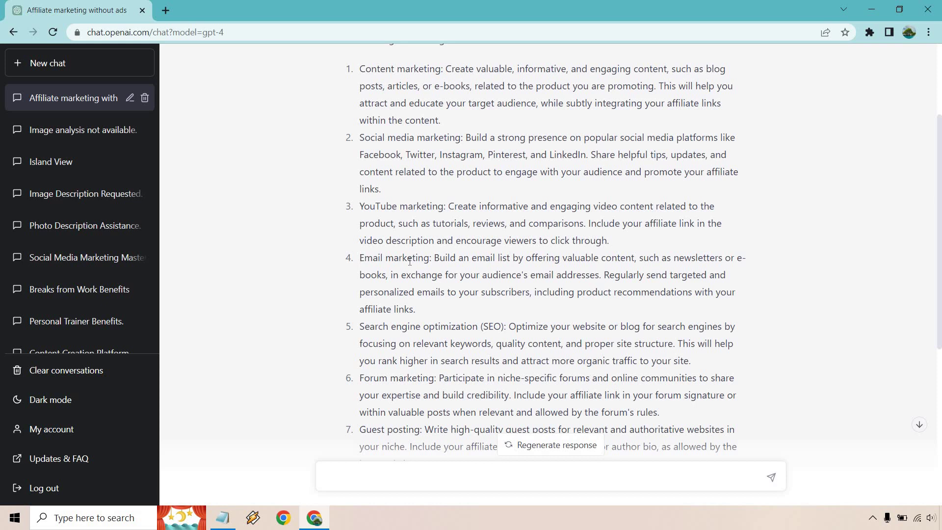
left_click_drag(360, 258, 429, 274)
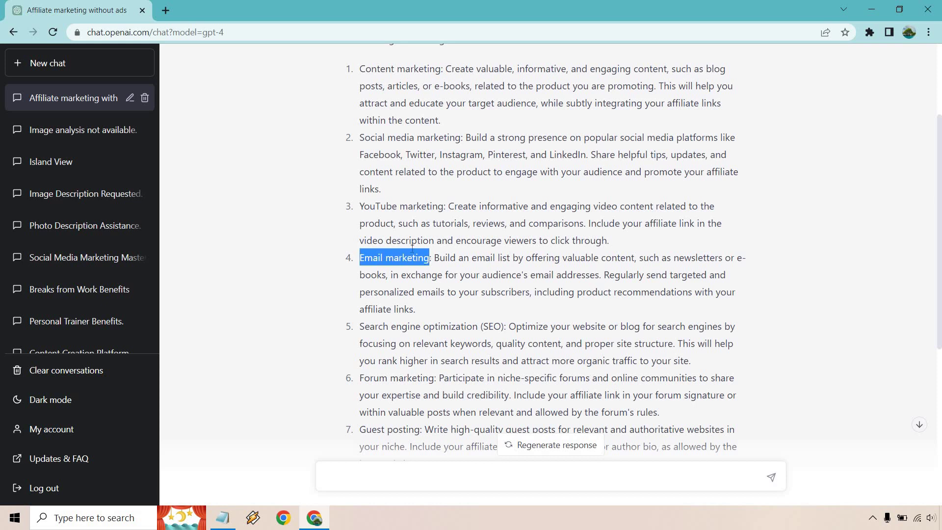
scroll(480, 187, "up", 1)
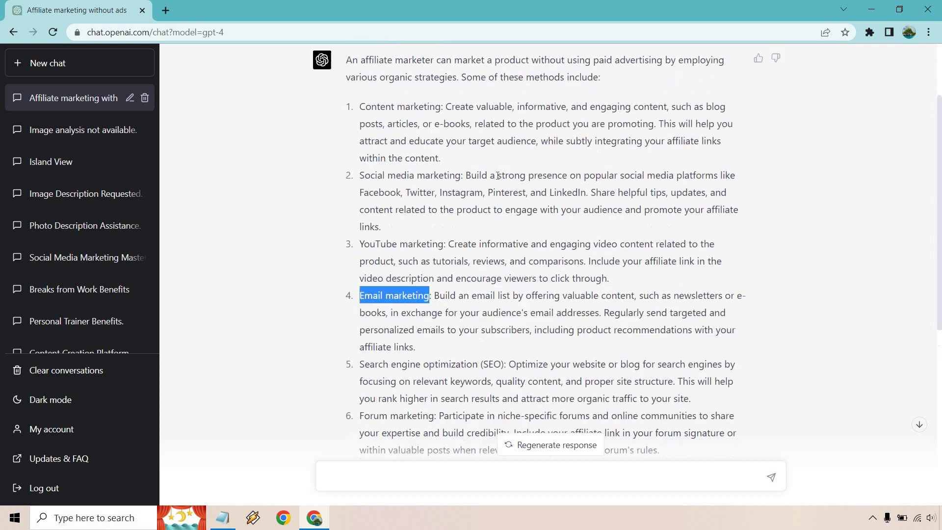
scroll(400, 447, "down", 1)
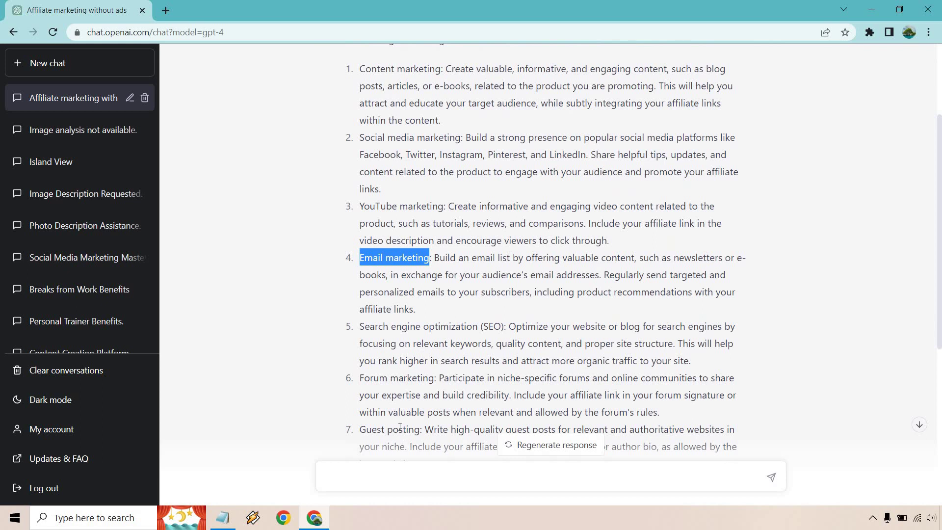
left_click(337, 263)
scroll(329, 247, "down", 1)
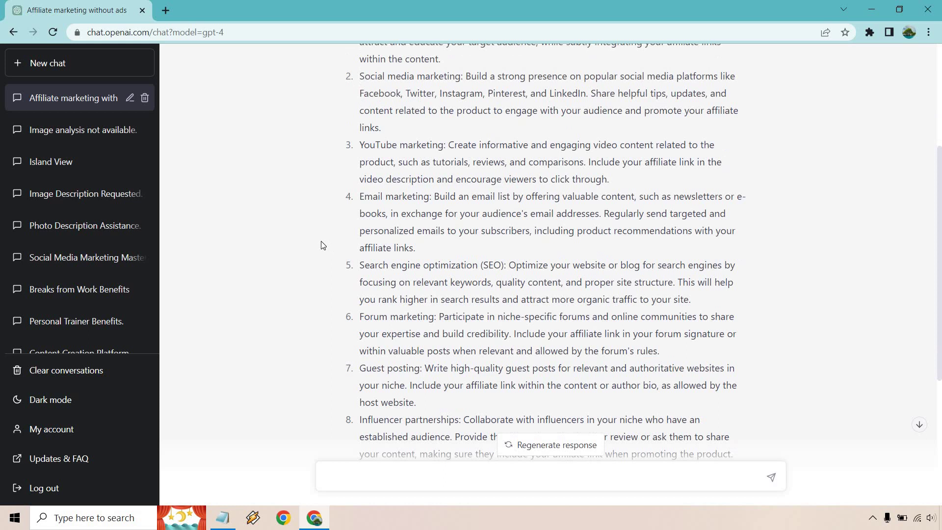
scroll(322, 245, "down", 1)
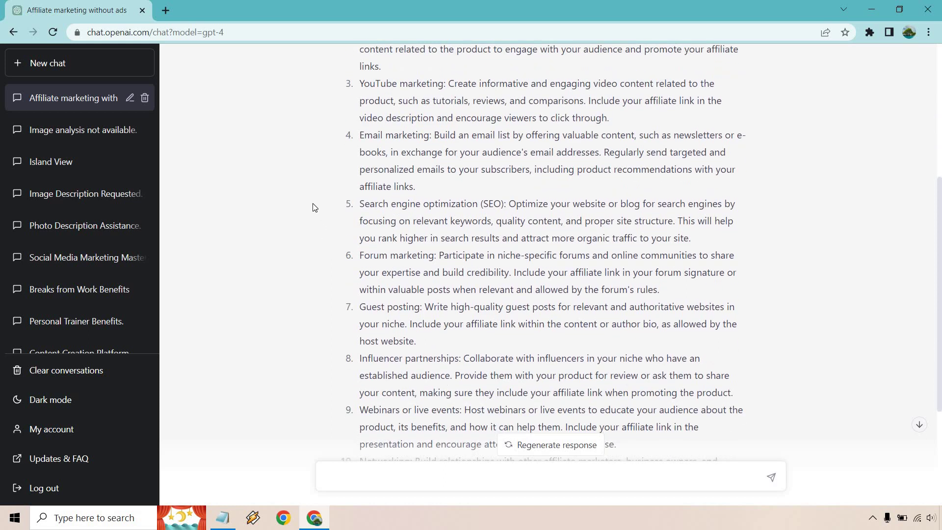
scroll(312, 208, "down", 1)
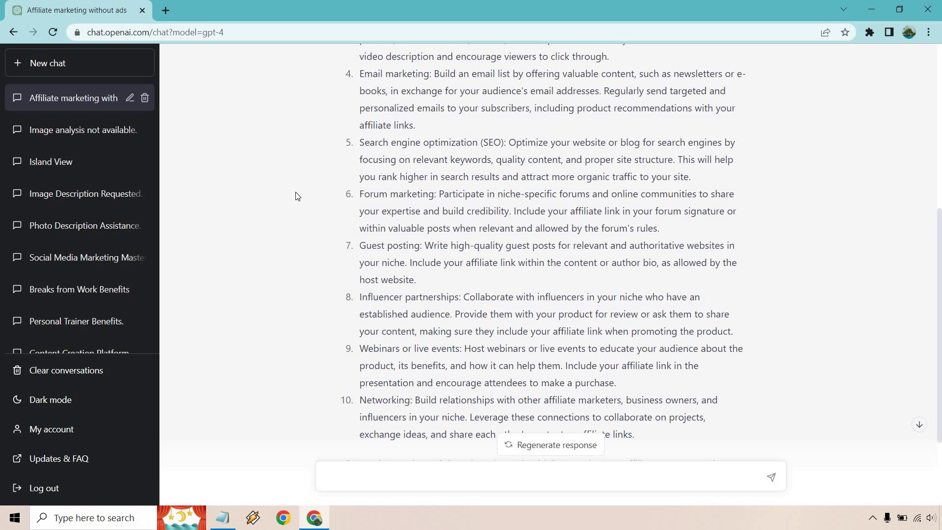
scroll(295, 196, "down", 1)
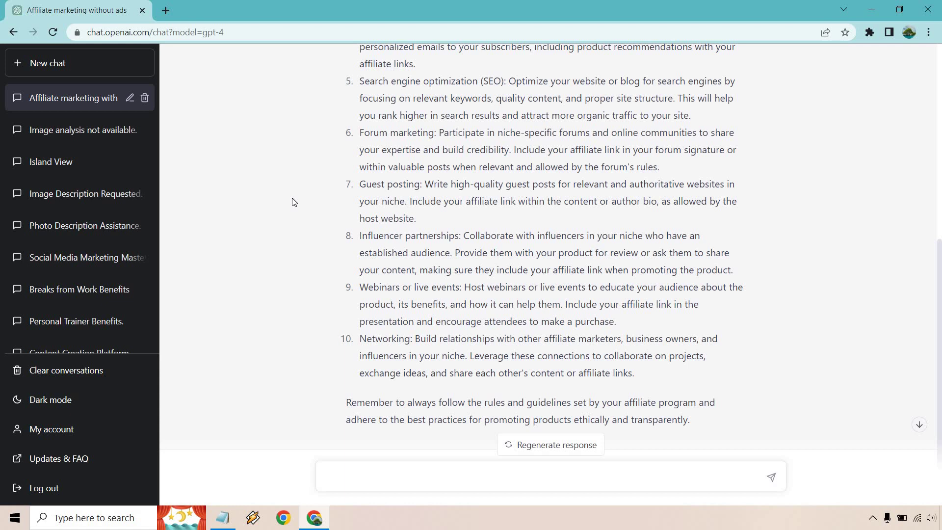
scroll(293, 202, "down", 1)
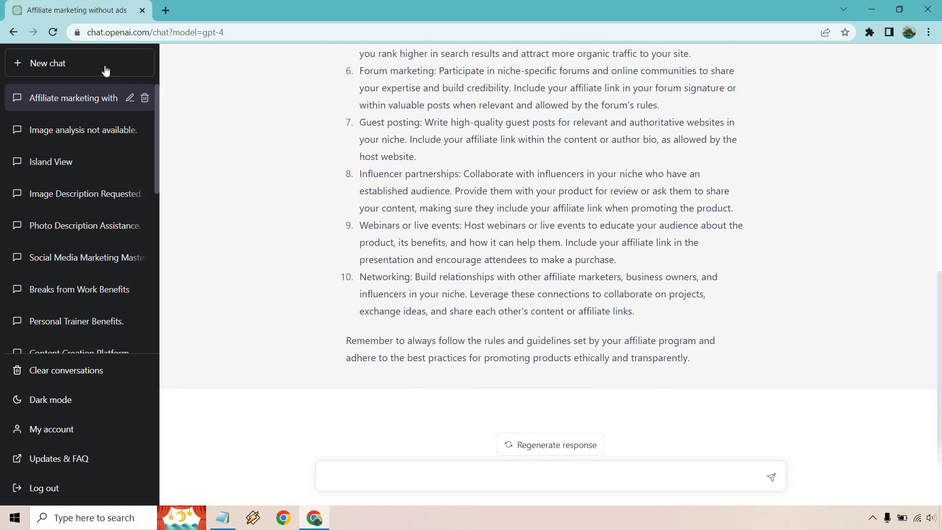
Send the pasted YouTube-marketing-course bonus-ideas prompt to GPT-4 in a new chat.
left_click(105, 70)
type("I need some ideas of bonuses that I can use for promoting an online course about YouTube marketing.")
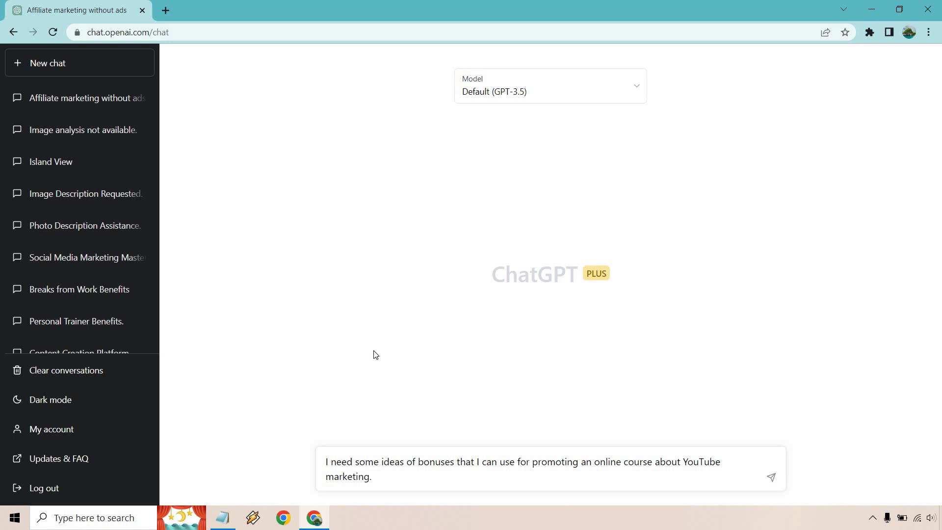
left_click(519, 94)
mouse_move(472, 172)
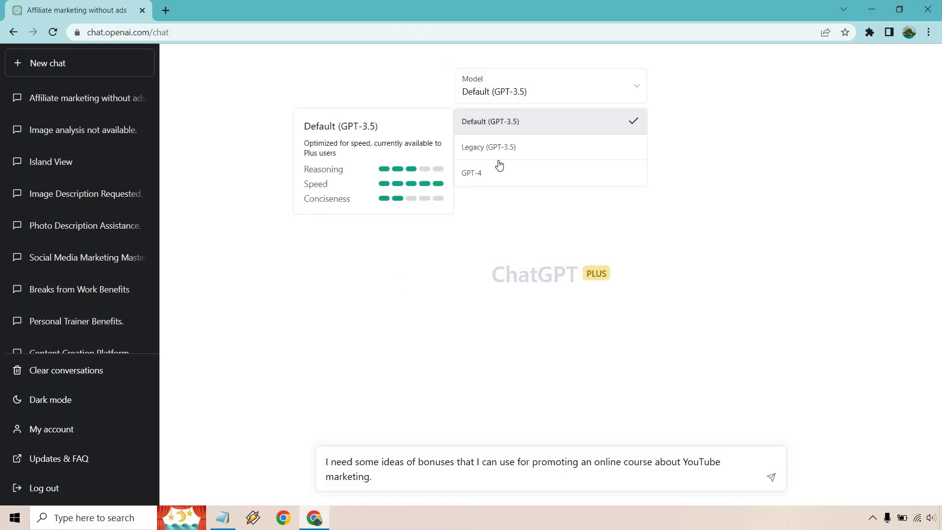
left_click(486, 175)
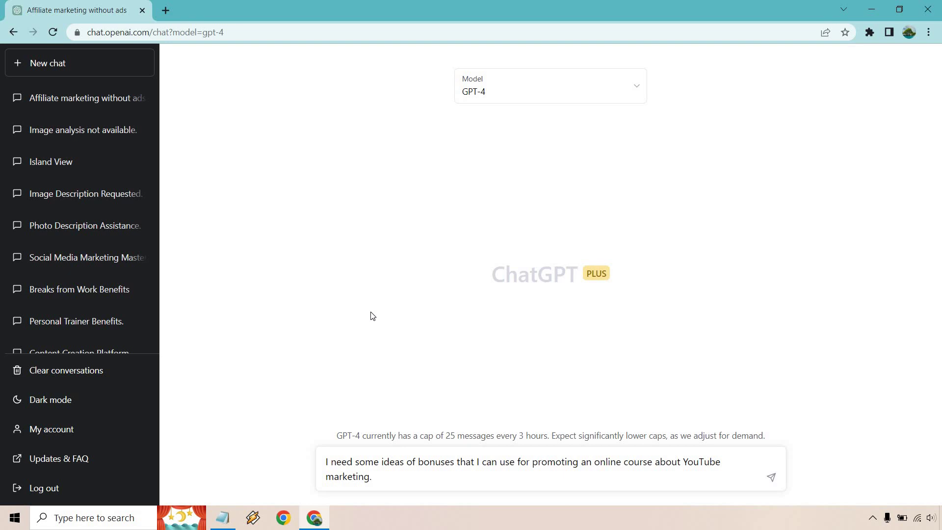
left_click(772, 478)
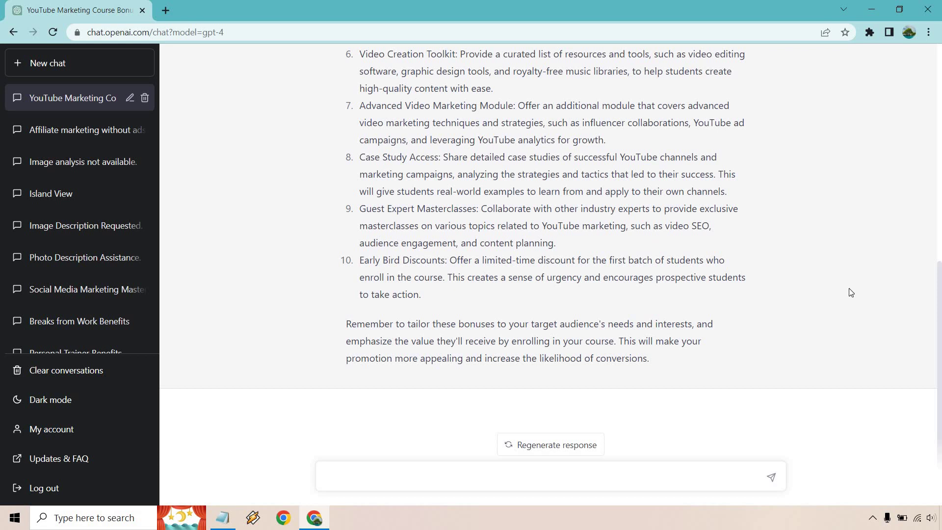
scroll(843, 307, "up", 1)
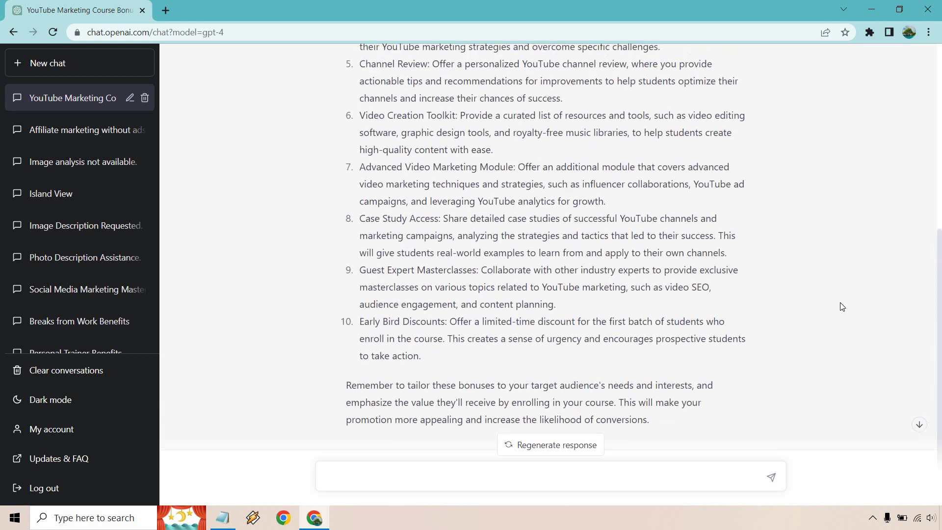
scroll(841, 307, "up", 1)
scroll(838, 307, "up", 1)
scroll(838, 308, "up", 1)
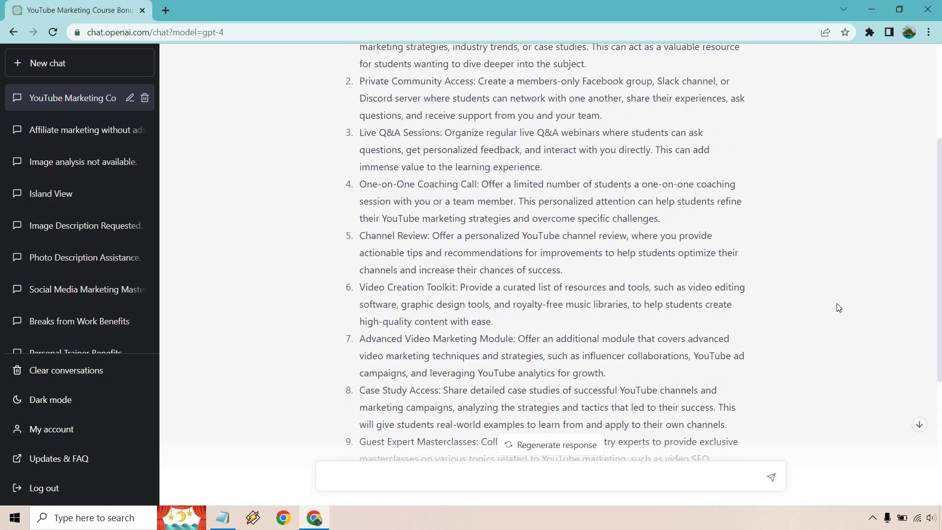
scroll(837, 305, "up", 1)
scroll(832, 300, "up", 1)
scroll(832, 300, "up", 1)
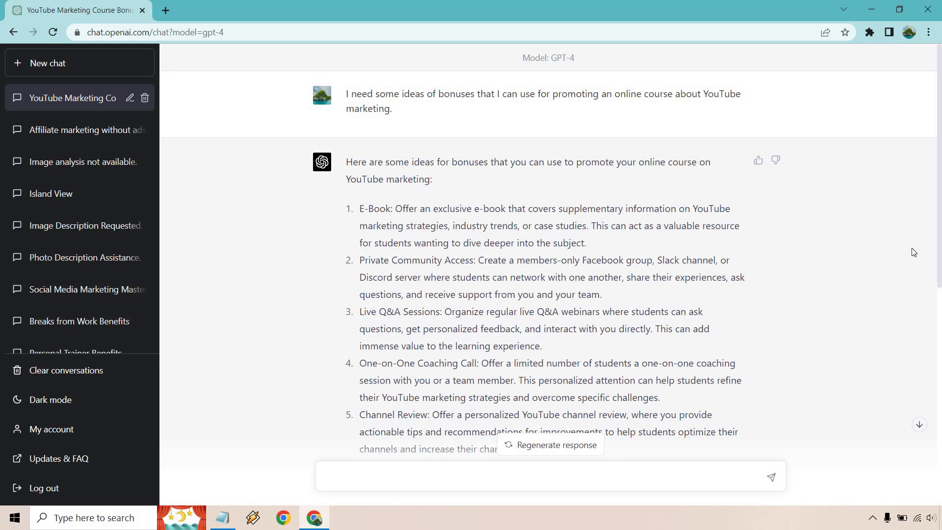
scroll(892, 235, "down", 1)
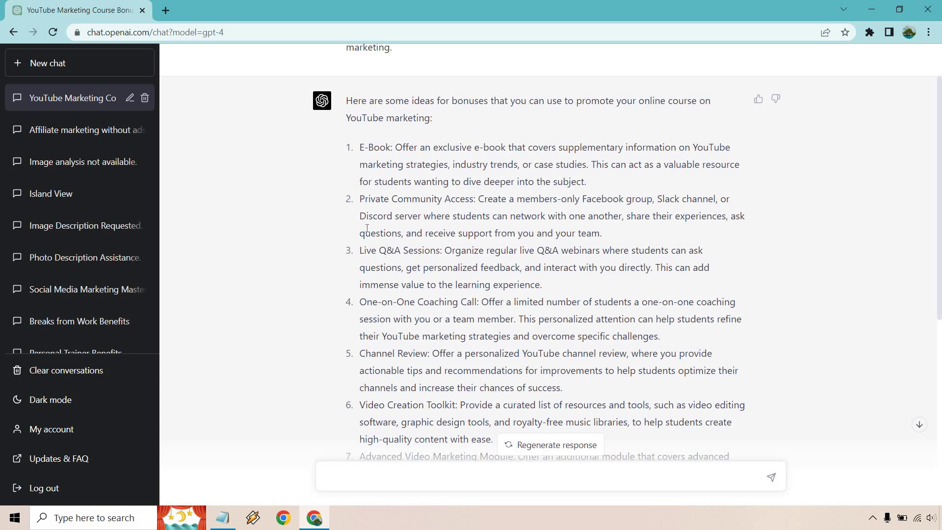
Highlight 'Discord' in item 2 and the One-on-One Coaching Call title while reading.
left_click_drag(361, 216, 394, 215)
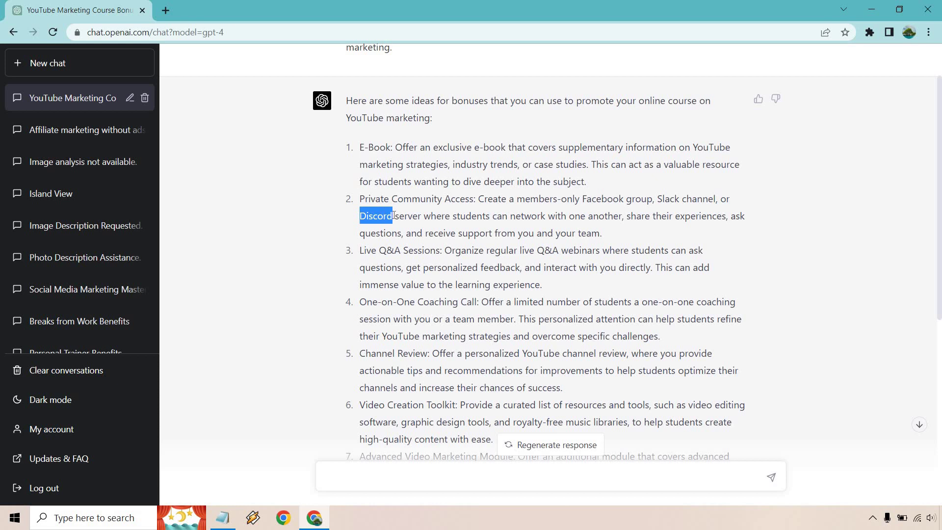
left_click(775, 220)
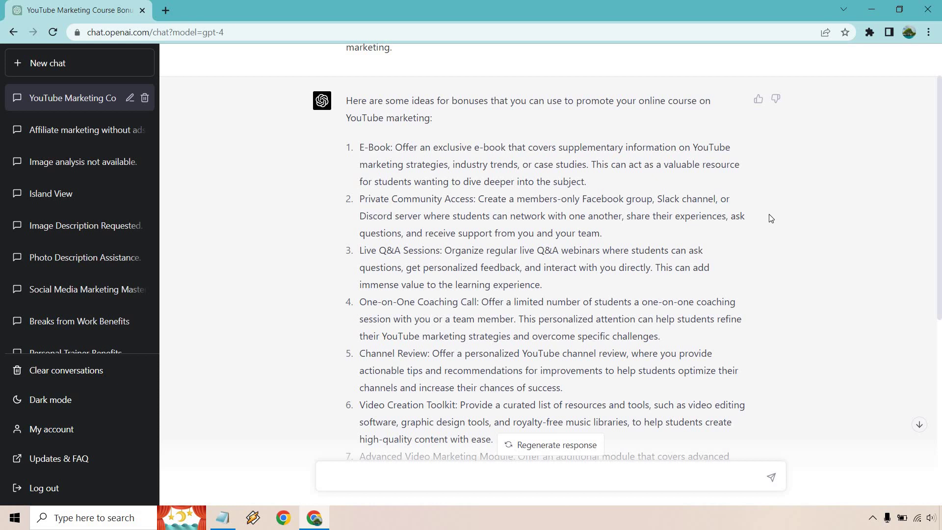
scroll(770, 218, "down", 1)
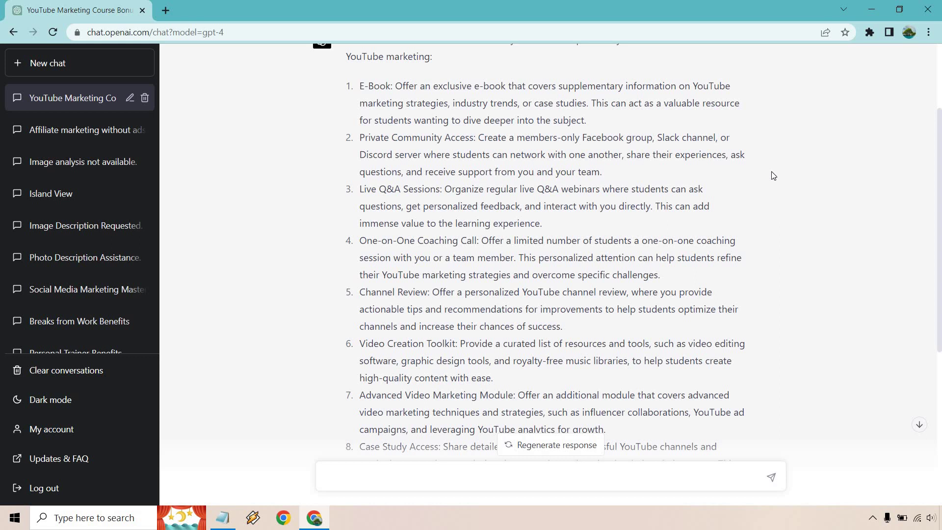
scroll(772, 175, "down", 1)
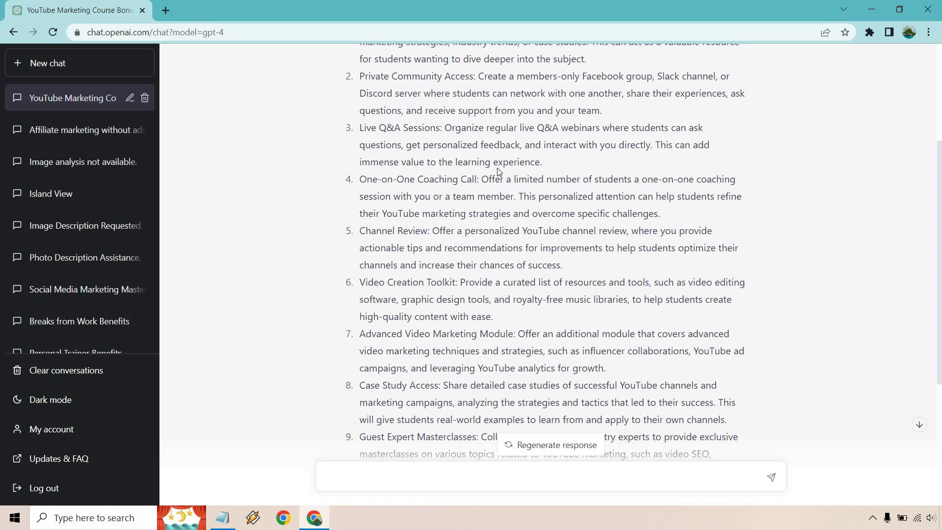
left_click_drag(482, 179, 360, 179)
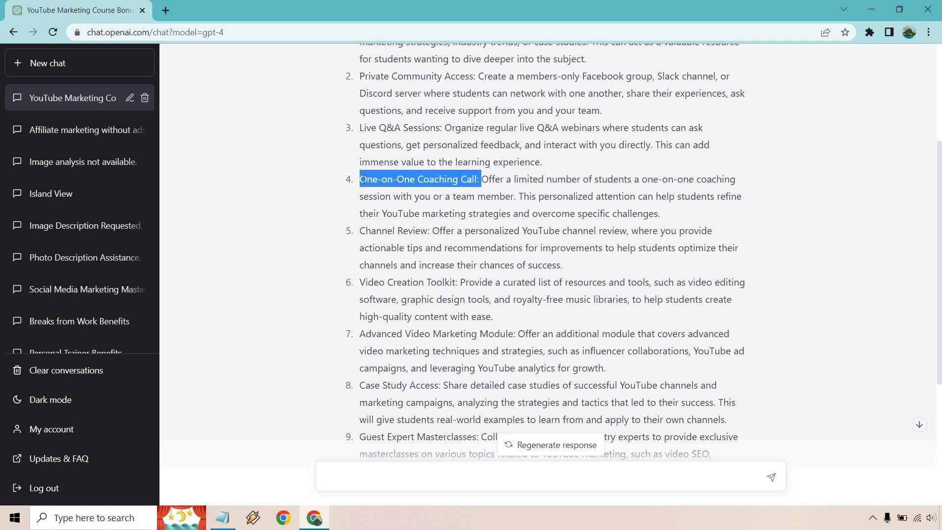
left_click(793, 185)
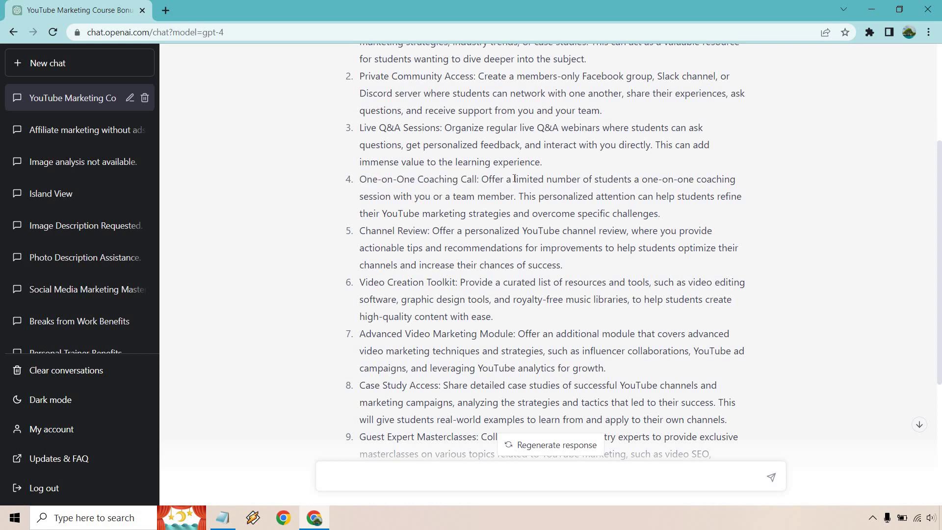
left_click_drag(514, 179, 534, 180)
left_click(546, 177)
scroll(672, 188, "down", 1)
left_click_drag(562, 204, 357, 171)
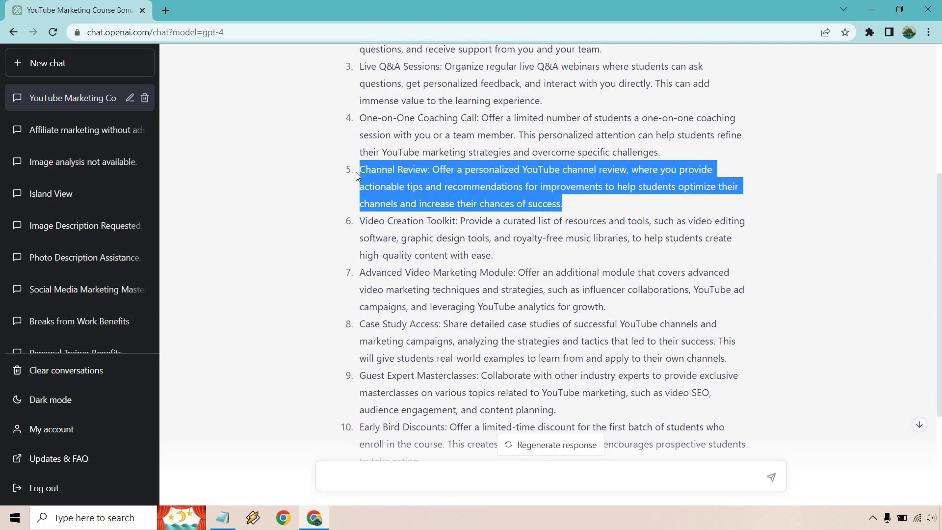
Highlight the end of the Channel Review idea, then clear the highlight.
left_click(815, 185)
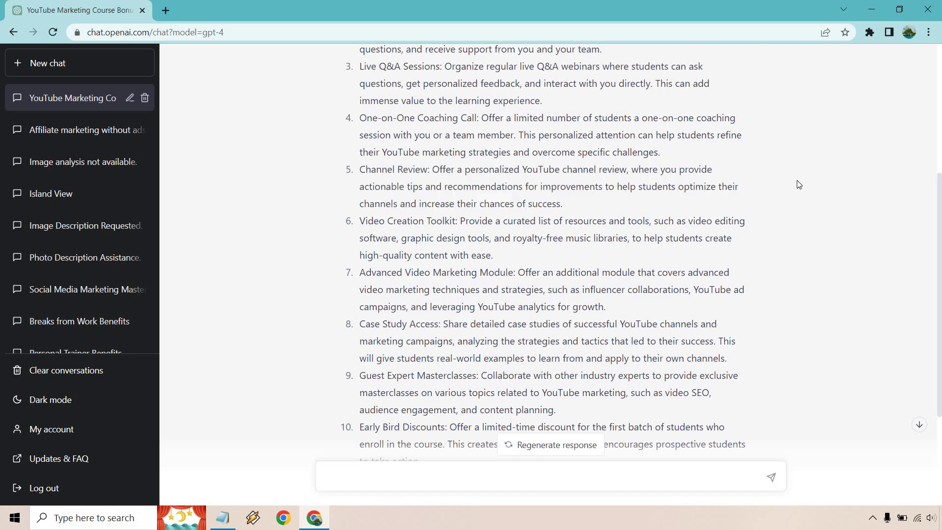
left_click_drag(564, 206, 359, 168)
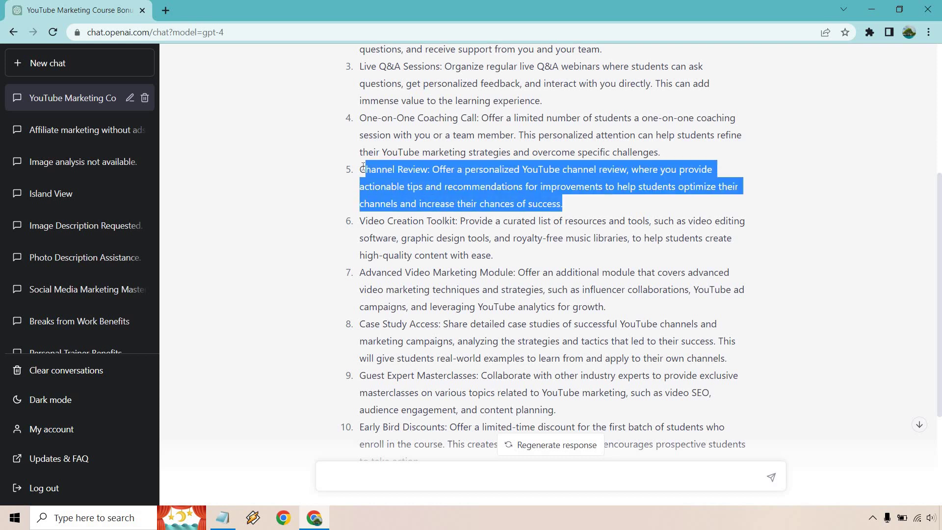
left_click(790, 233)
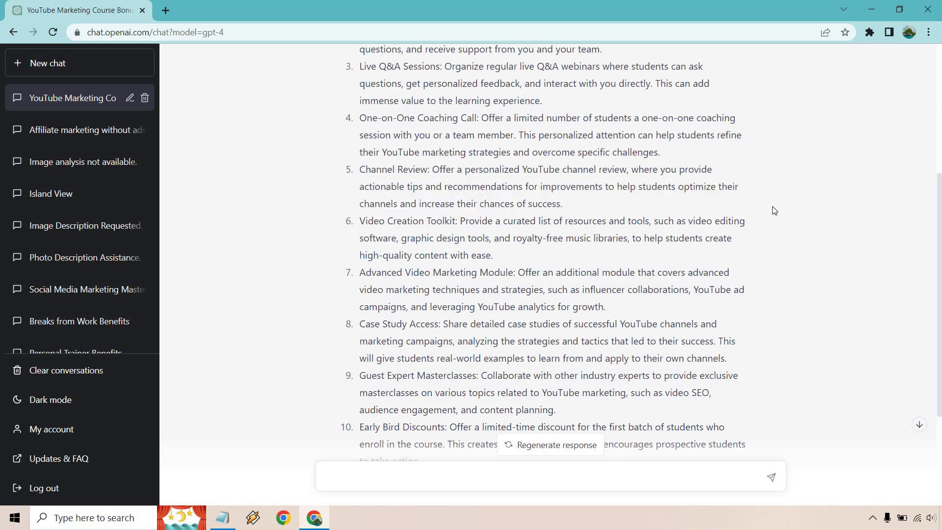
scroll(769, 204, "down", 1)
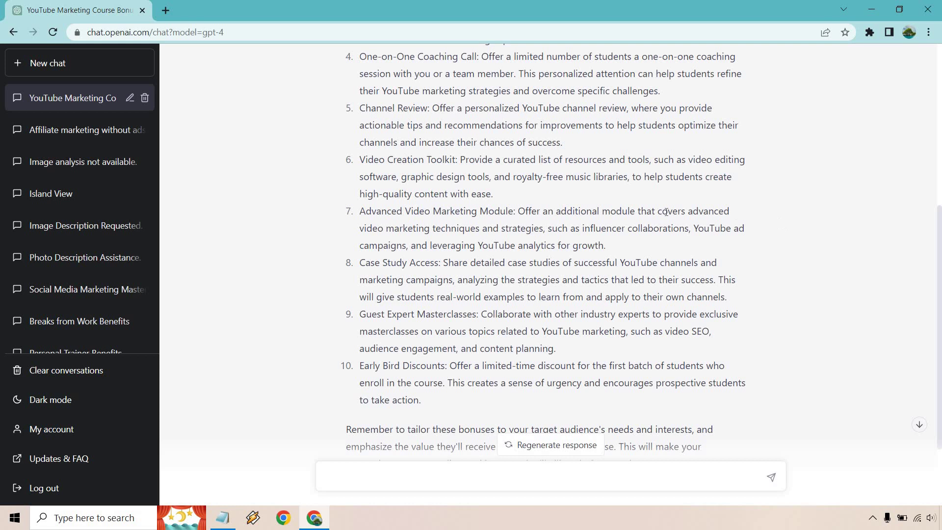
scroll(795, 208, "down", 1)
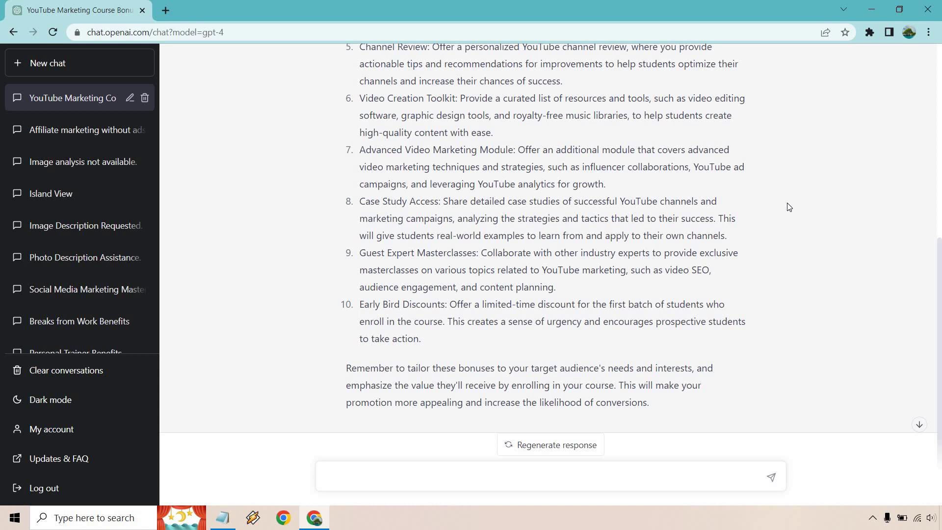
scroll(789, 207, "down", 1)
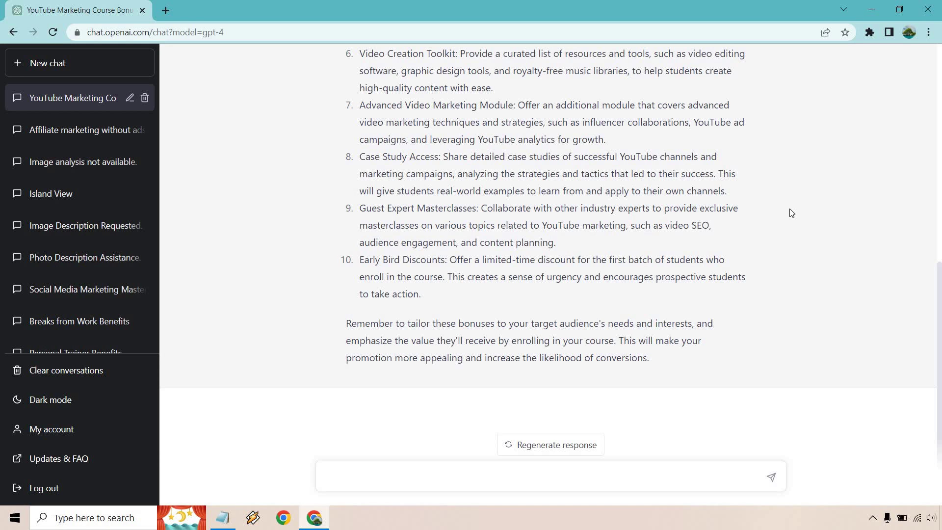
Send the headline request in a new chat, then stop the reply.
left_click(123, 65)
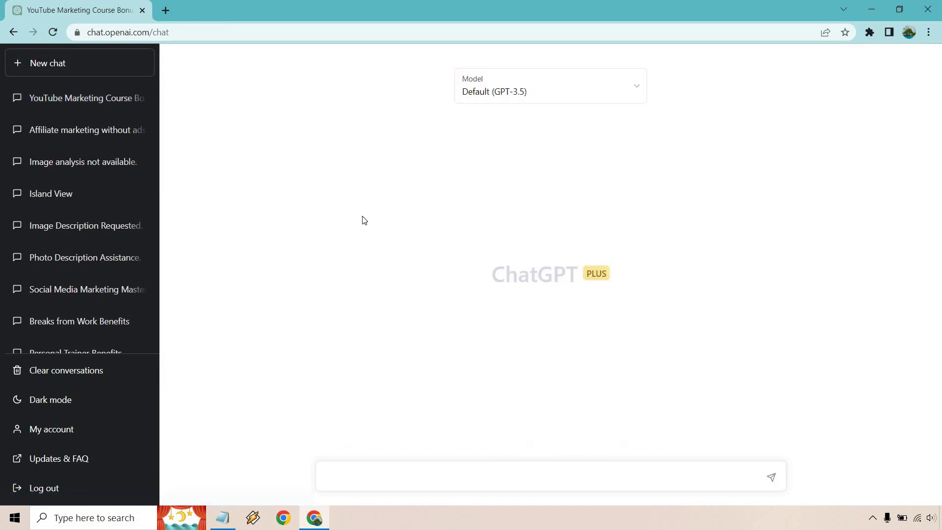
type("Write 10 headlines that I can related to YouTube marketing and the benefits.")
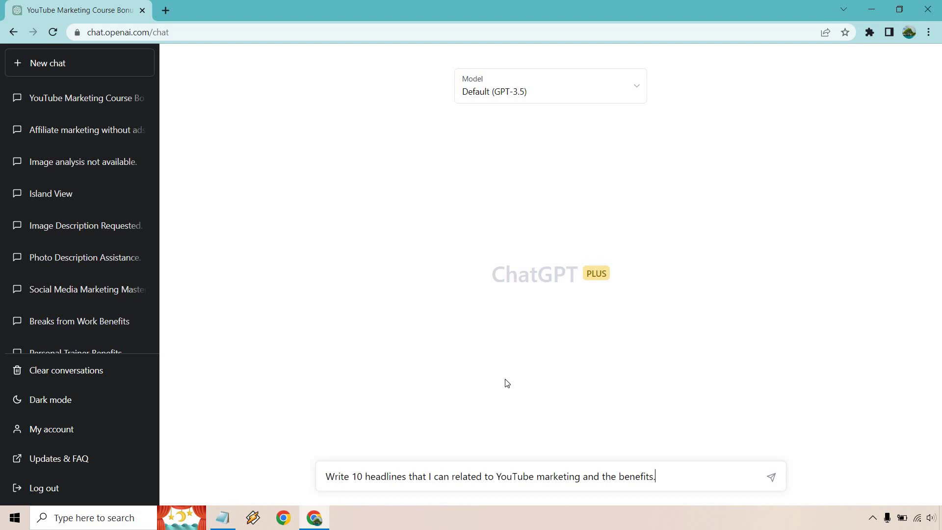
key("Return")
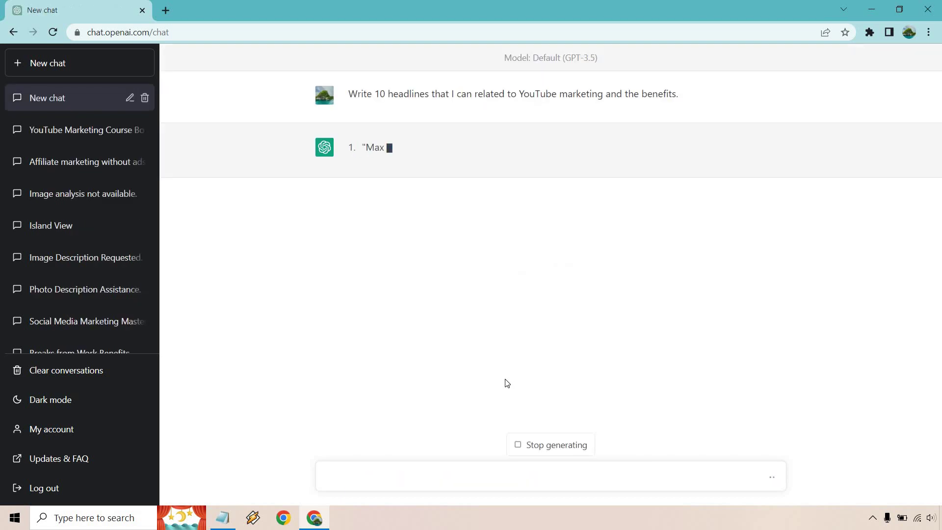
left_click(546, 444)
Resend the headline request in a new GPT-4 chat with the stray 'I' removed.
left_click(83, 72)
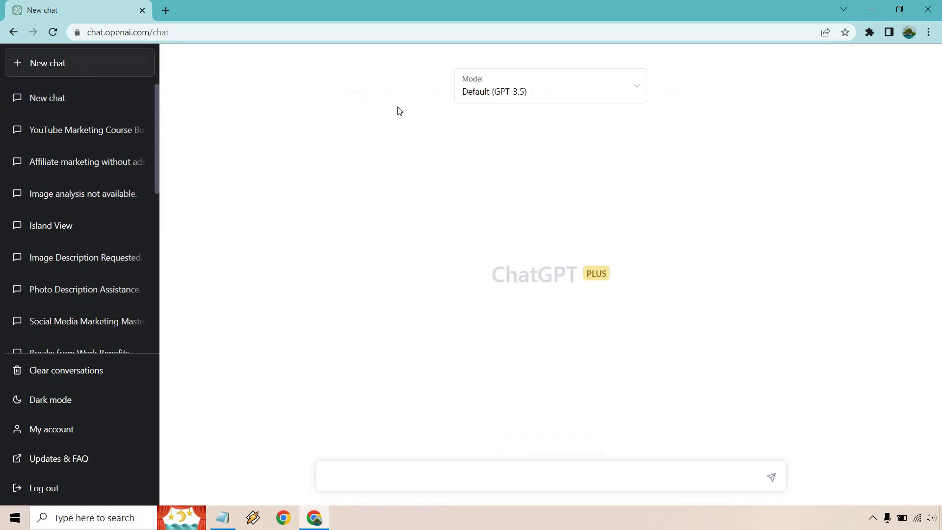
left_click(456, 92)
left_click(498, 175)
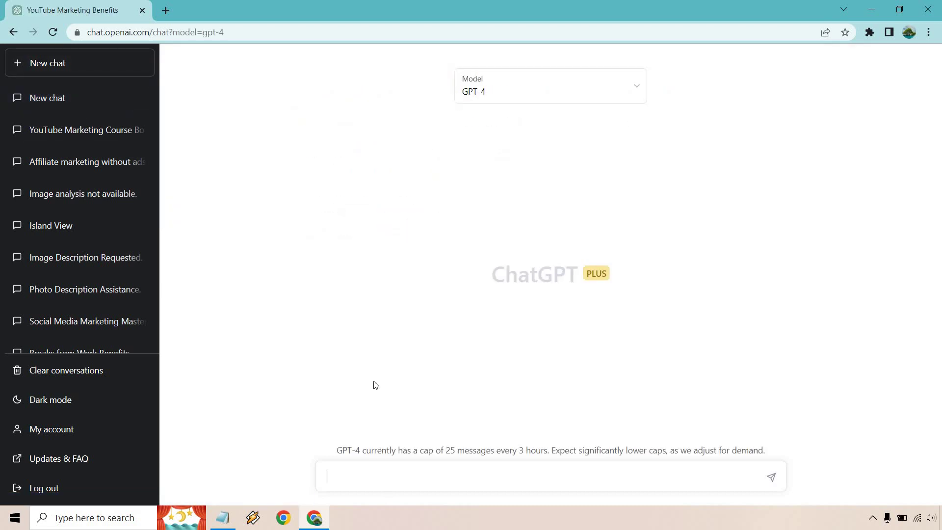
type("Write 10 headlines that I can related to YouTube marketing and the benefits.")
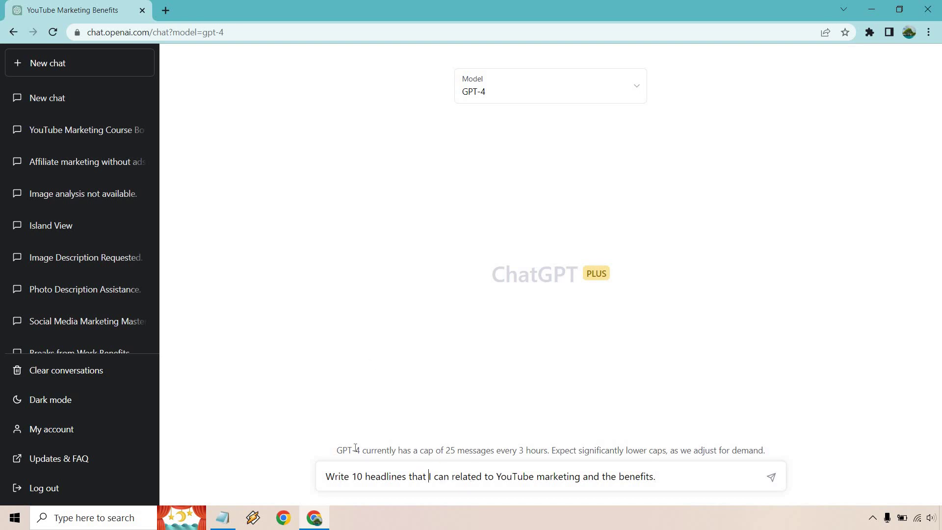
key("BackSpace")
key("BackSpace")
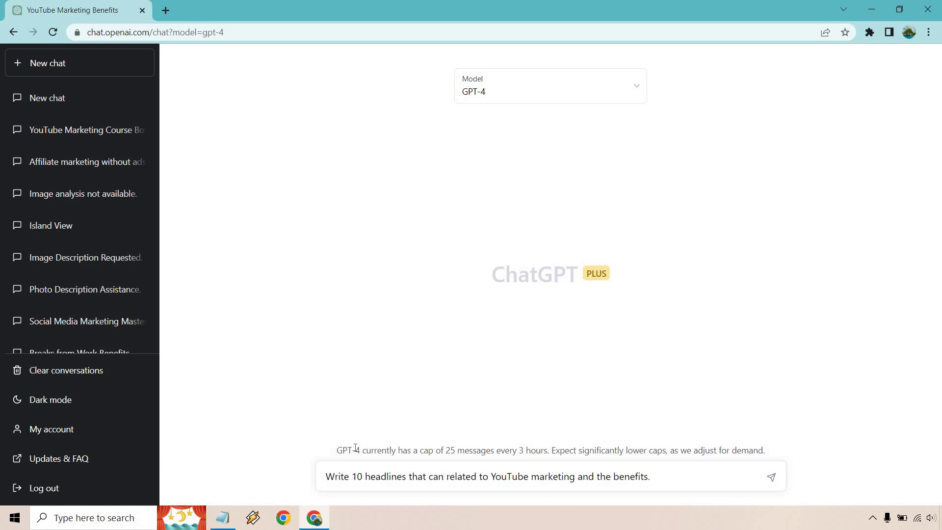
type("be")
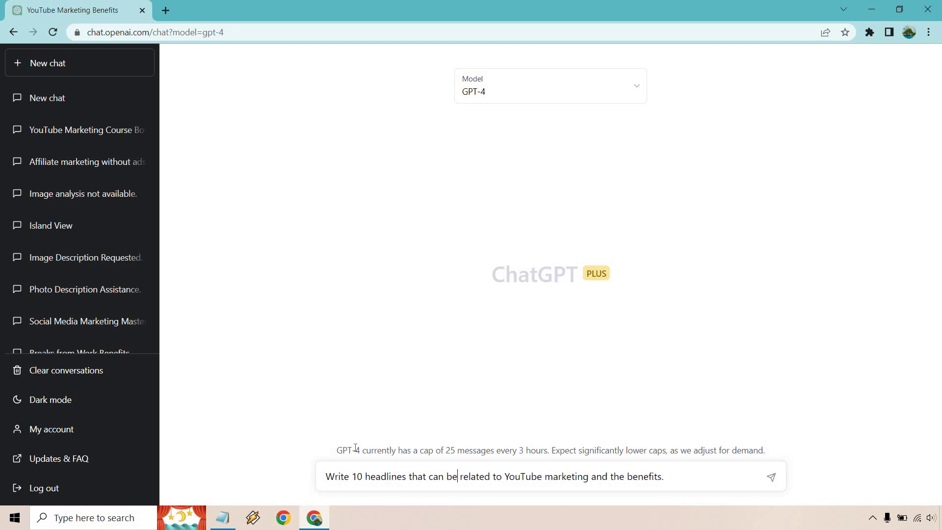
key("Return")
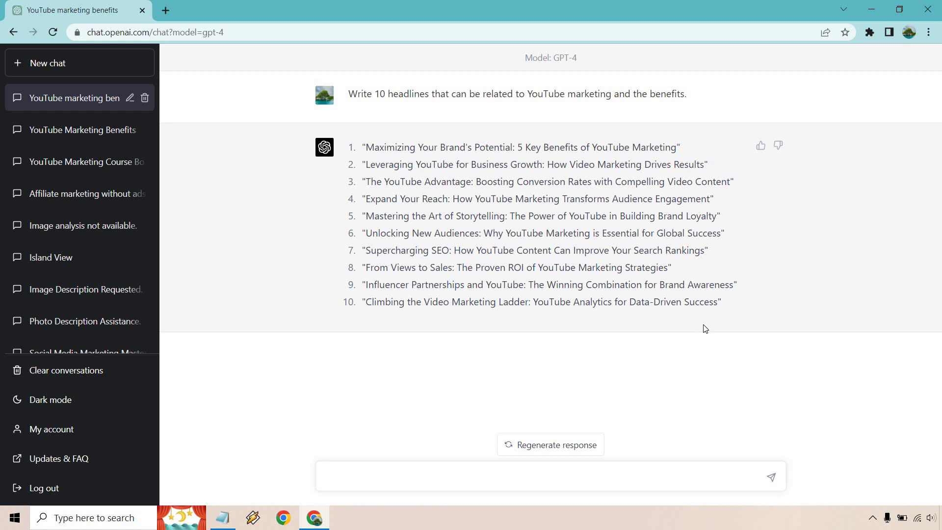
Highlight headline 10 of the list, then clear the selection.
left_click_drag(720, 305, 367, 309)
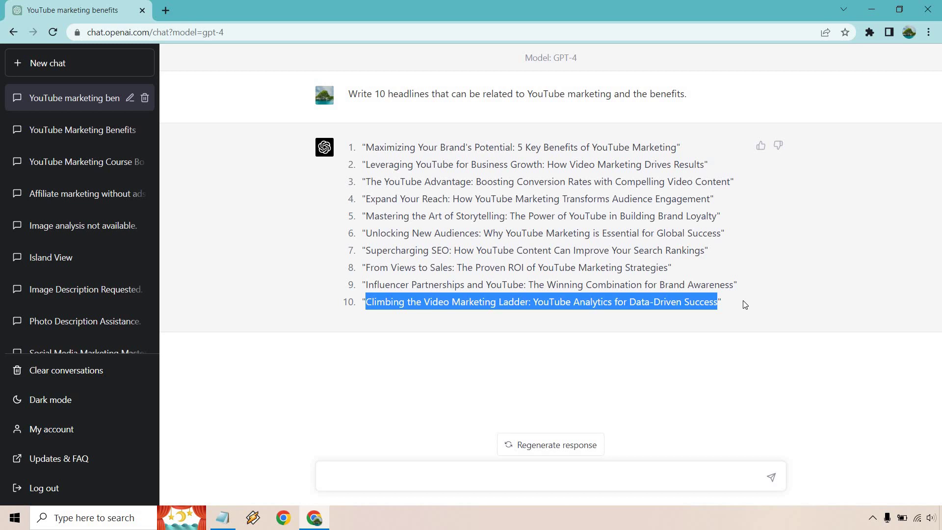
left_click(712, 285)
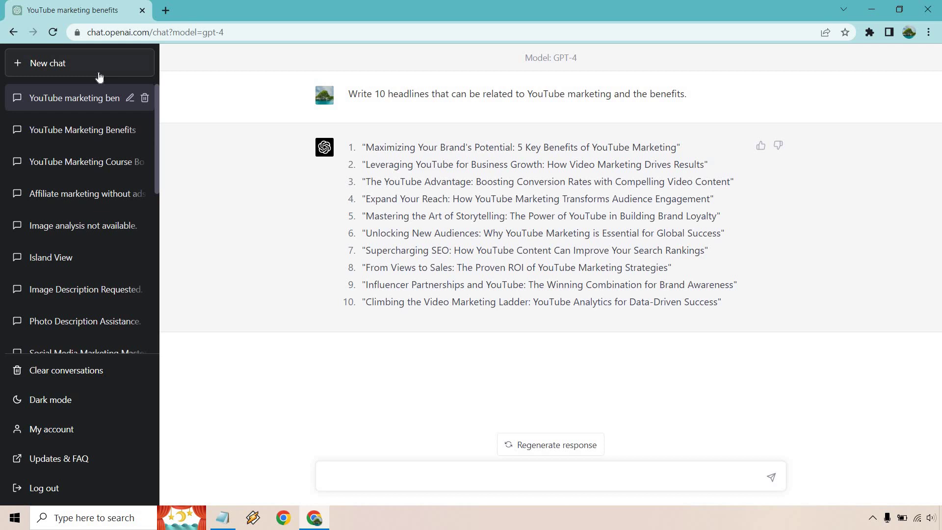
Send the YT Marketing Elite promotional email request to GPT-4 in a new chat.
left_click(100, 74)
left_click(459, 91)
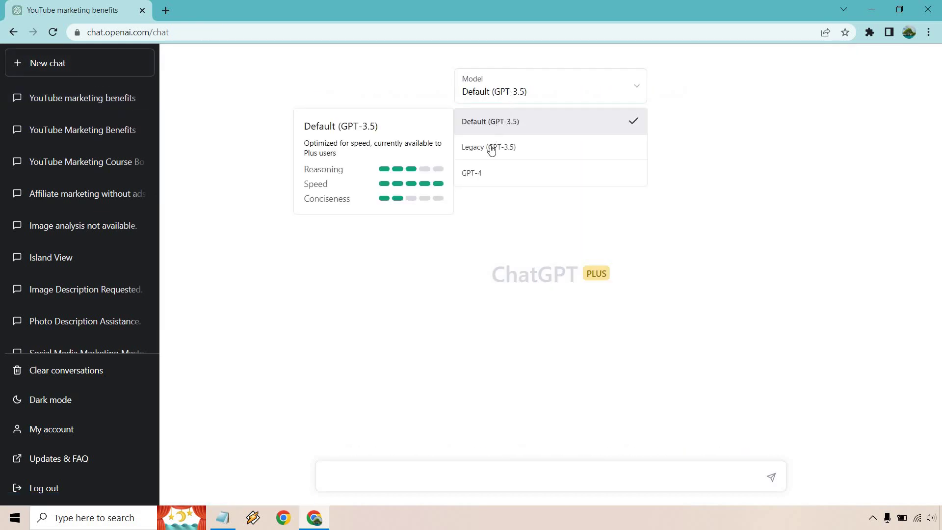
left_click(493, 172)
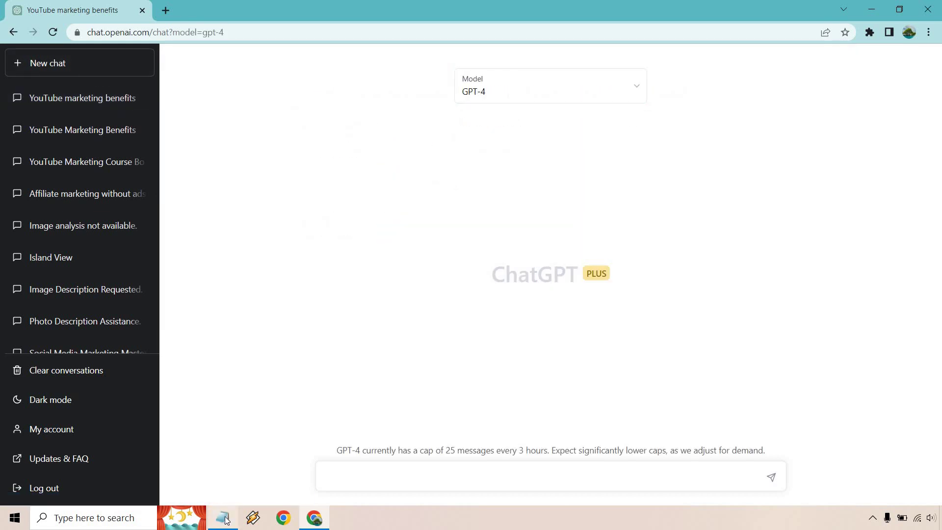
type("Write me an email for the promotion of a product called YT Marketing Elite. In this email, talk about the benefits of using YouTube for marketing, and then provide a call to action where subscribers can click to learn more about the product.")
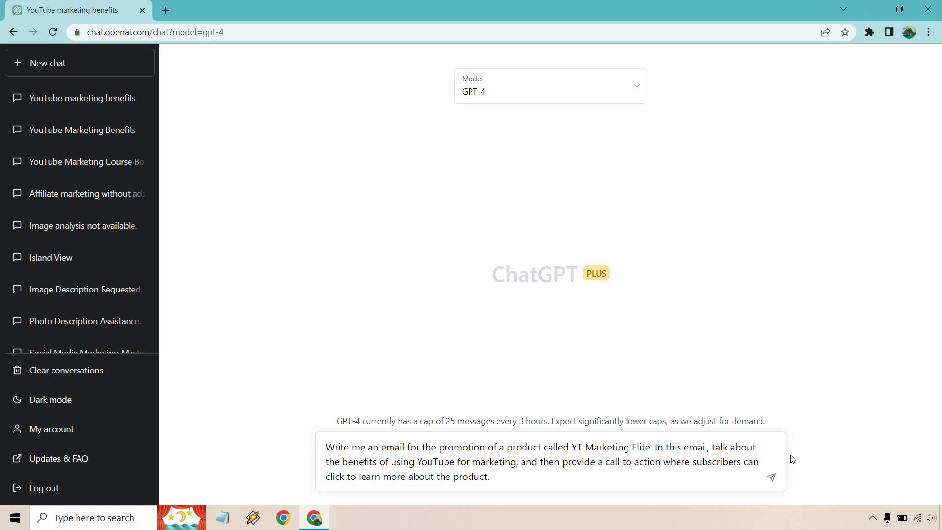
left_click(770, 477)
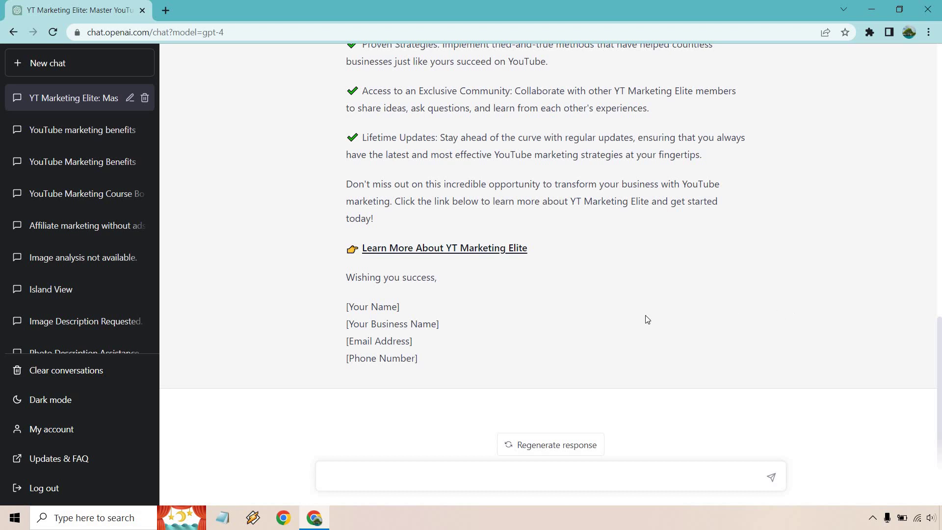
scroll(749, 284, "up", 4)
scroll(855, 287, "up", 3)
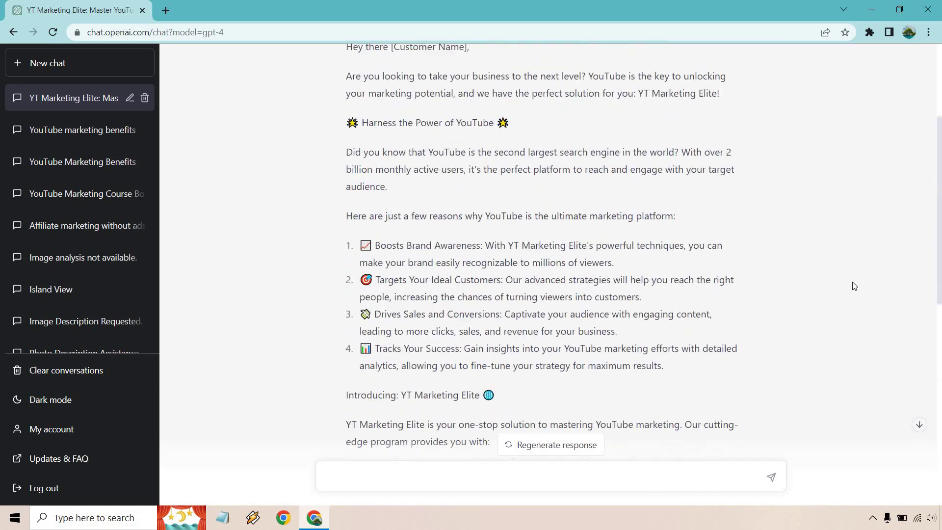
scroll(853, 286, "up", 2)
scroll(854, 286, "down", 2)
scroll(854, 286, "down", 7)
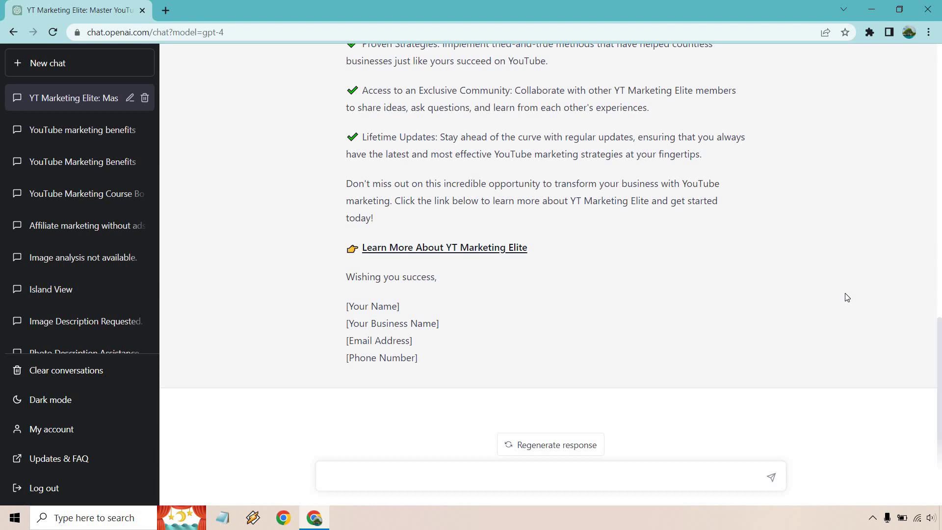
scroll(846, 298, "up", 2)
scroll(847, 298, "up", 1)
scroll(847, 298, "up", 2)
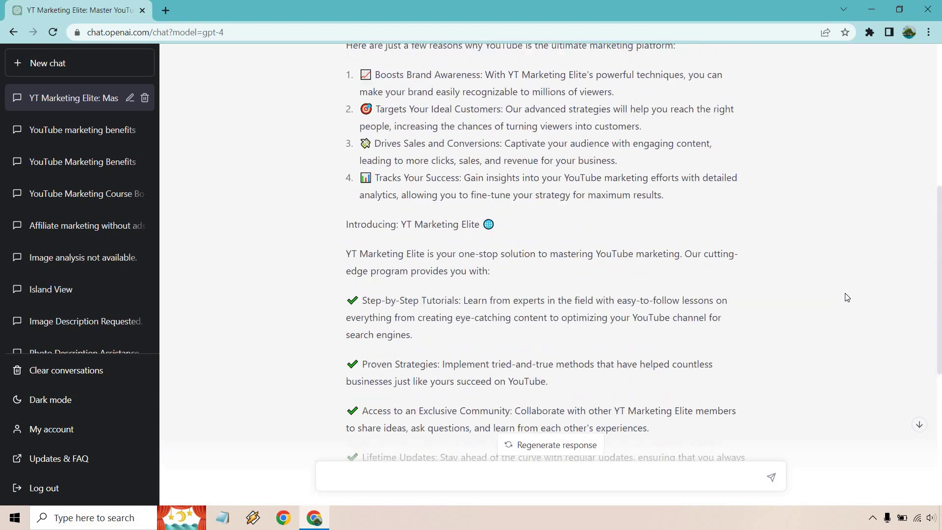
scroll(847, 298, "up", 1)
scroll(846, 297, "up", 1)
scroll(847, 297, "up", 1)
scroll(847, 297, "up", 2)
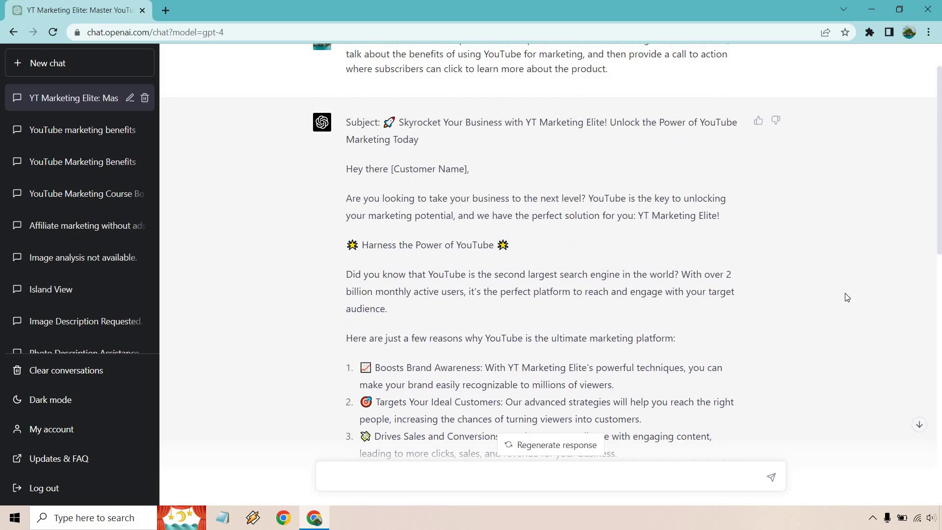
scroll(862, 300, "up", 1)
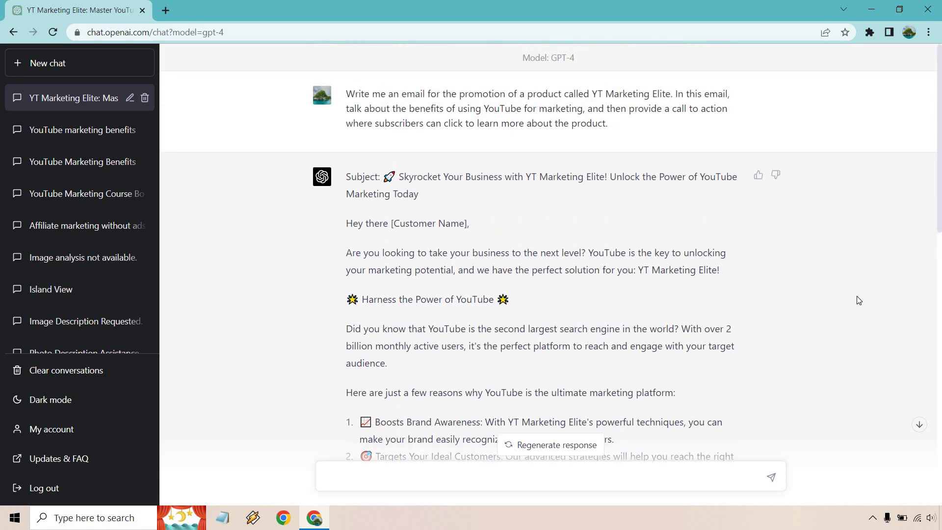
scroll(857, 295, "down", 2)
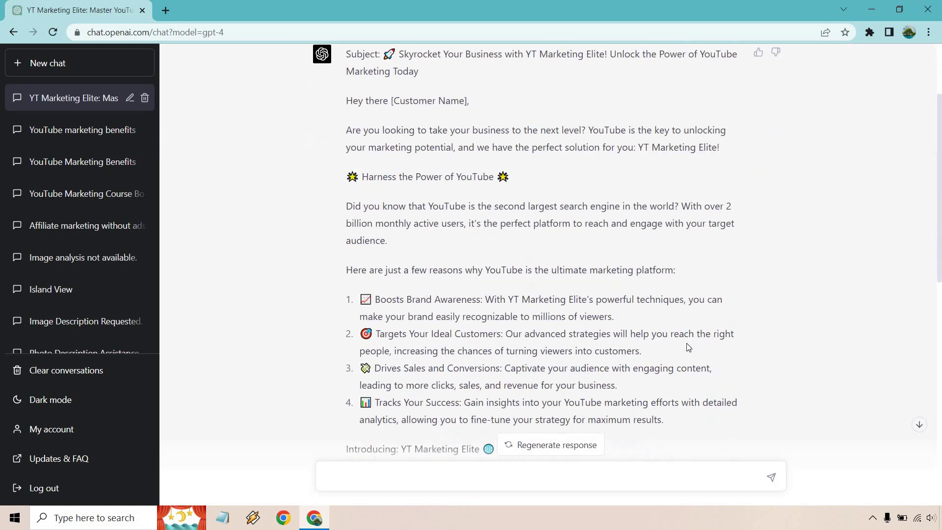
mouse_move(686, 343)
left_mouse_down()
mouse_move(396, 111)
mouse_move(471, 93)
left_mouse_up()
left_click(872, 215)
scroll(867, 207, "up", 1)
scroll(868, 210, "up", 1)
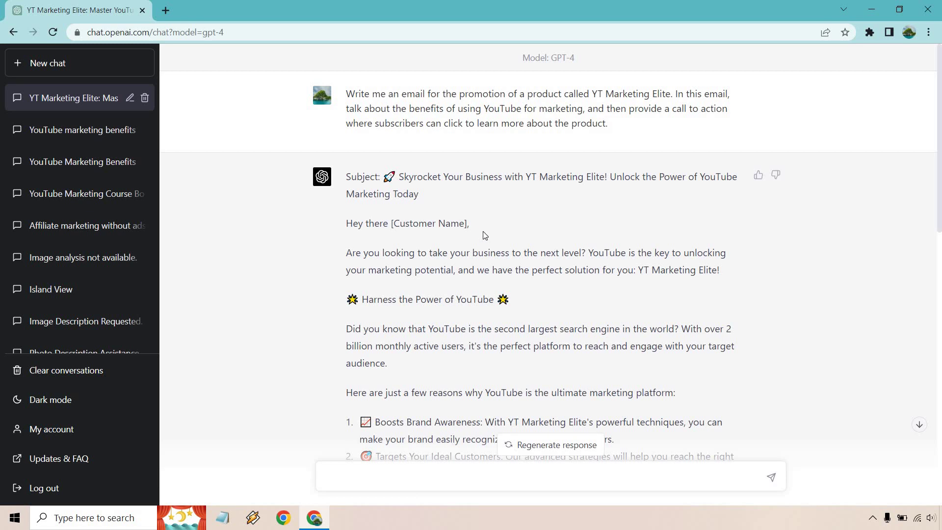
mouse_move(472, 223)
left_mouse_down()
mouse_move(336, 222)
mouse_move(496, 221)
left_mouse_up()
left_click(368, 223)
left_click(498, 223)
left_click_drag(336, 234, 486, 223)
left_click(893, 244)
scroll(893, 244, "down", 1)
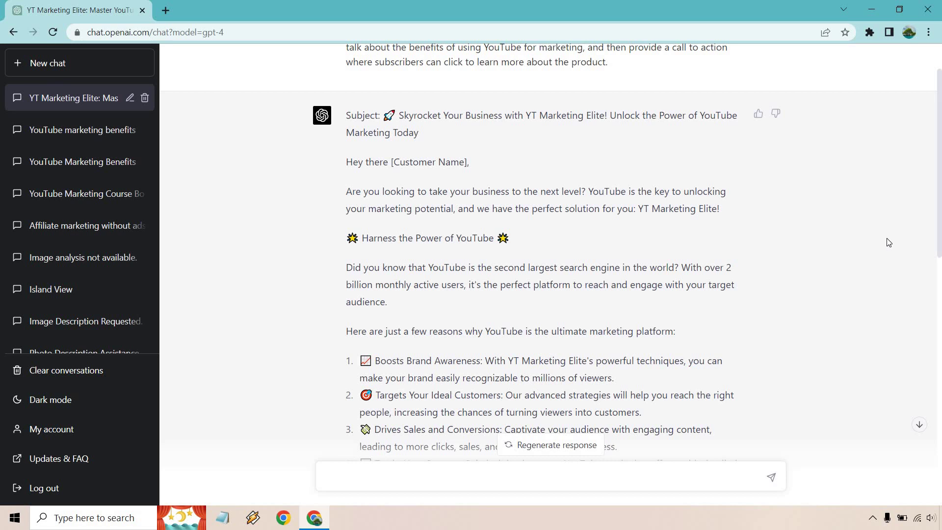
left_click_drag(347, 246, 553, 237)
left_click(807, 217)
scroll(823, 217, "down", 1)
scroll(838, 217, "down", 2)
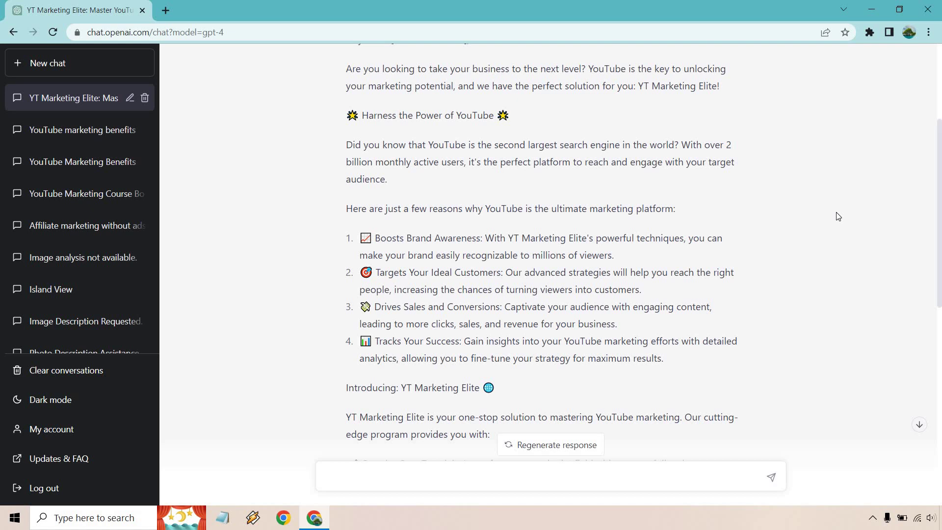
scroll(838, 217, "down", 1)
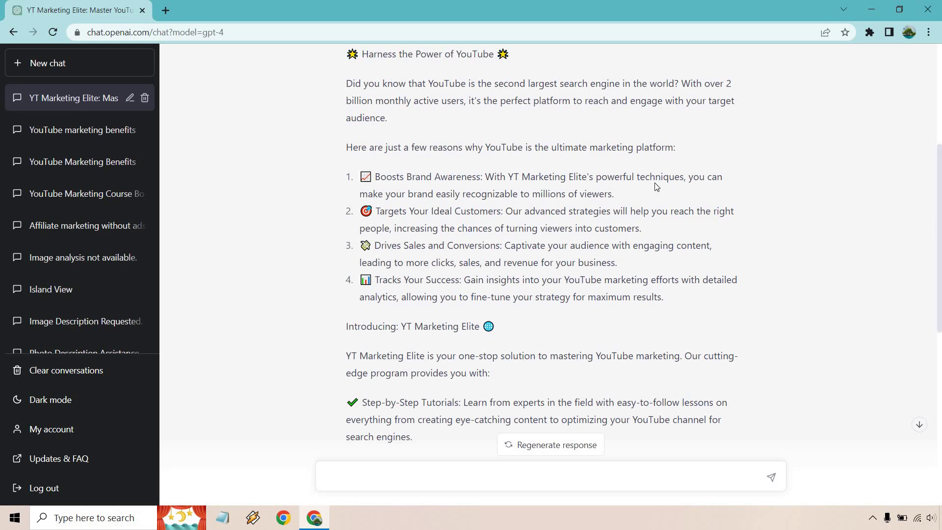
scroll(655, 187, "down", 2)
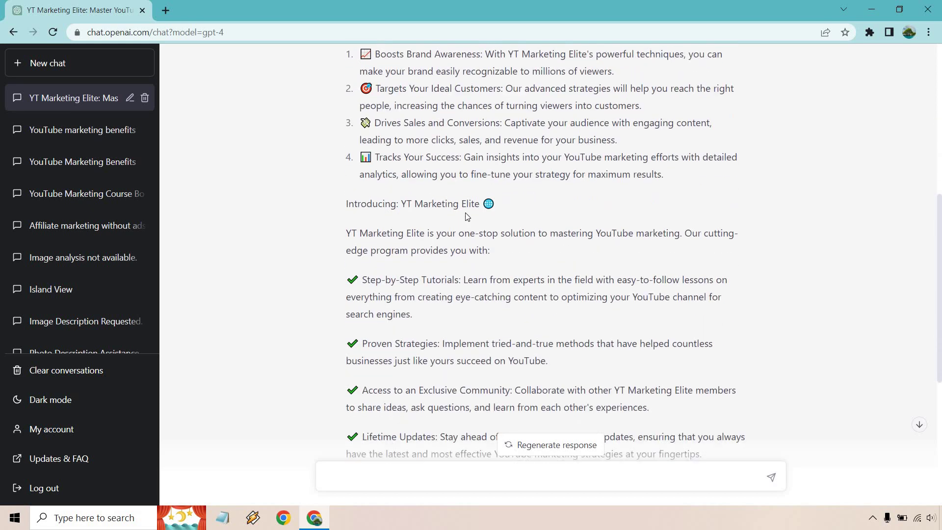
scroll(466, 217, "down", 1)
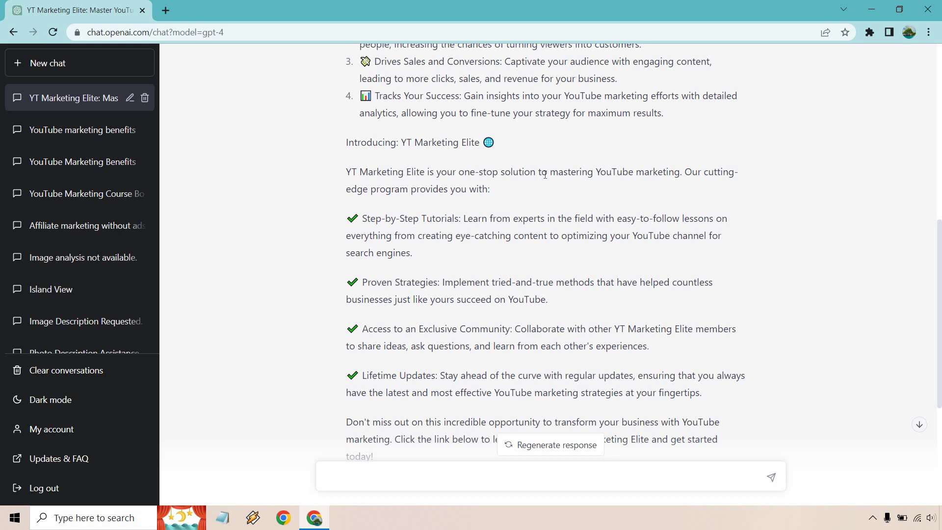
scroll(433, 215, "down", 1)
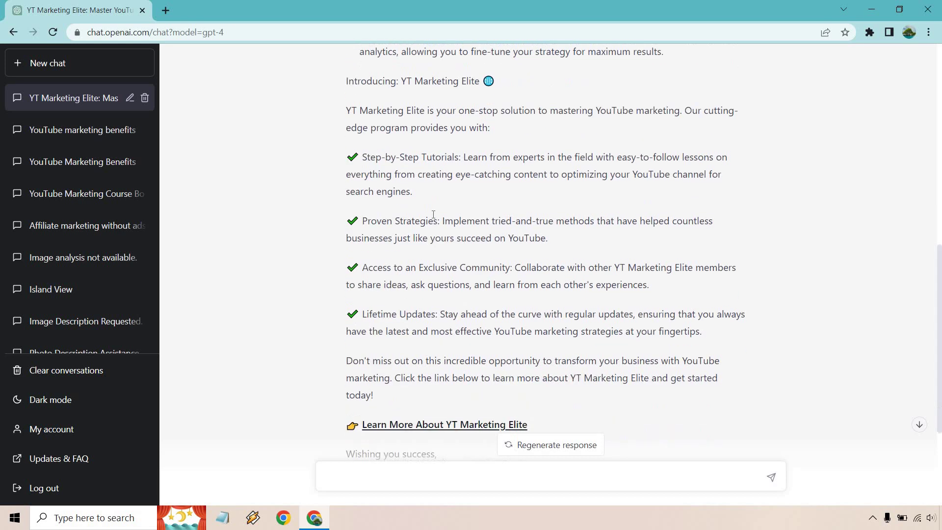
scroll(435, 213, "down", 1)
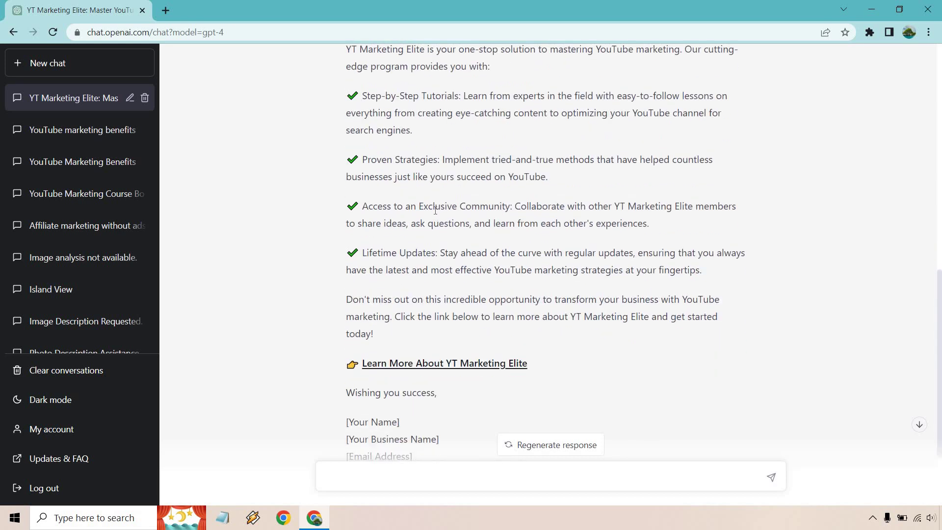
scroll(432, 249, "down", 1)
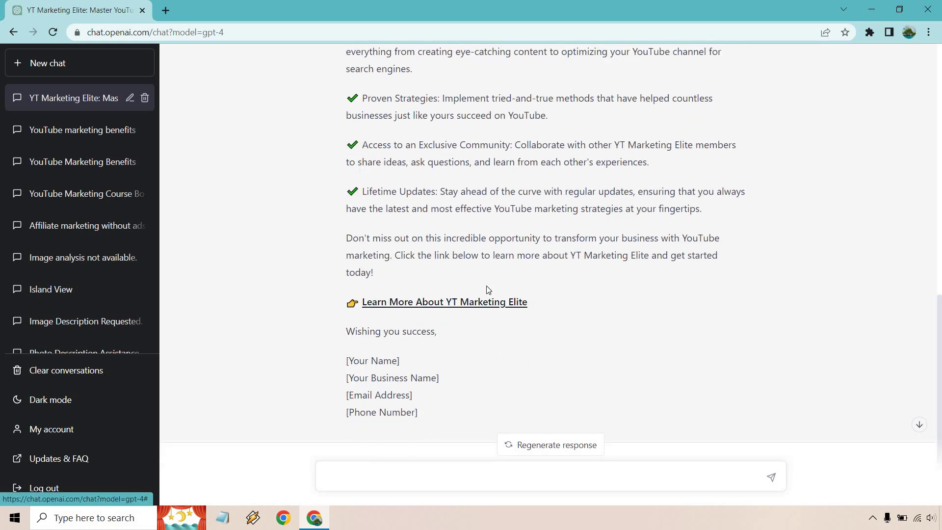
scroll(537, 287, "up", 4)
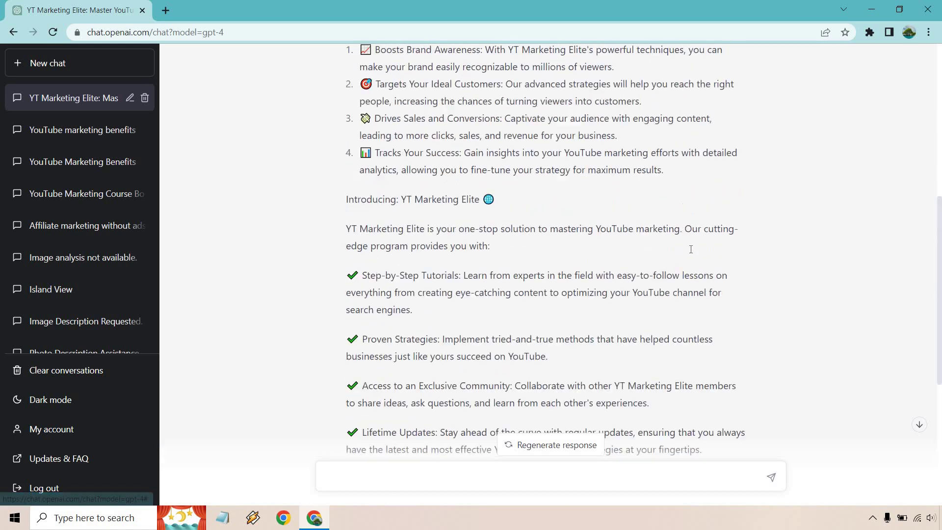
scroll(689, 250, "up", 5)
scroll(534, 114, "up", 2)
left_click_drag(598, 108, 688, 108)
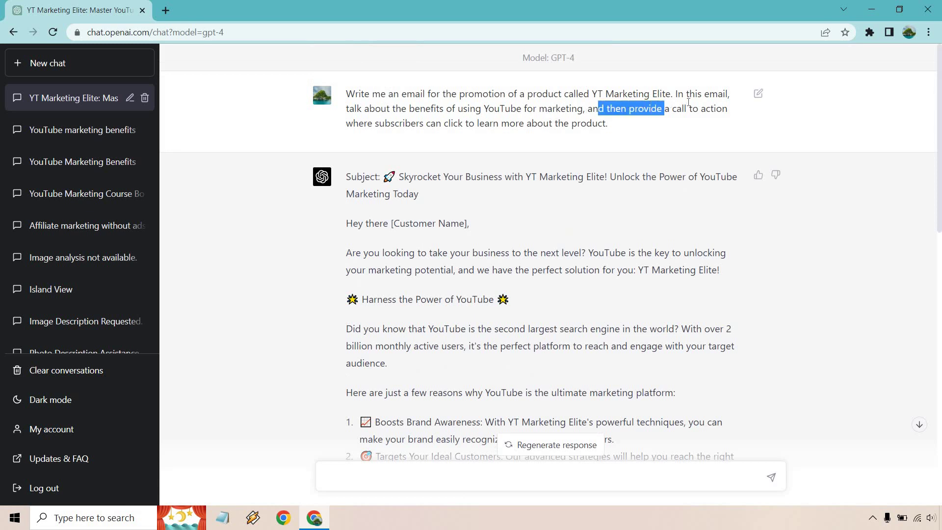
left_click(662, 148)
scroll(643, 193, "down", 8)
scroll(641, 196, "down", 2)
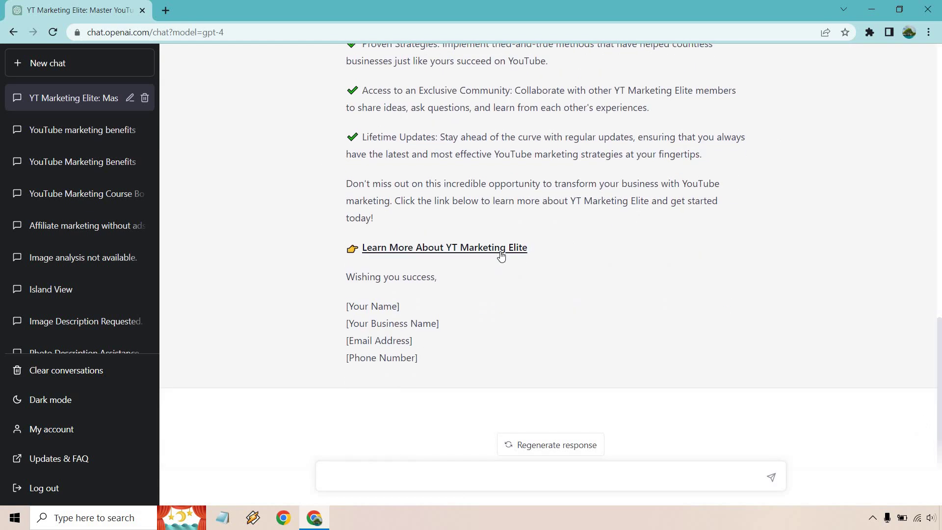
triple_click(379, 327)
left_click(633, 291)
scroll(826, 256, "up", 4)
scroll(825, 256, "up", 2)
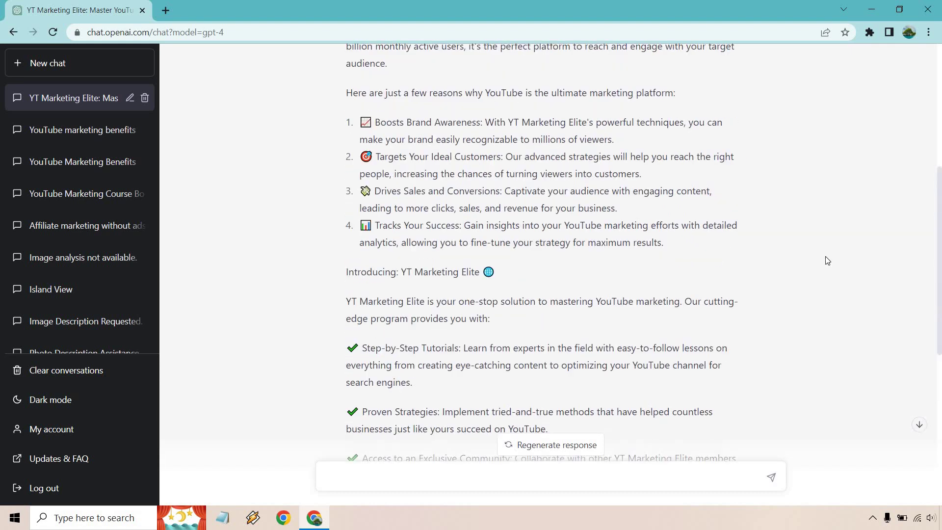
scroll(825, 260, "up", 4)
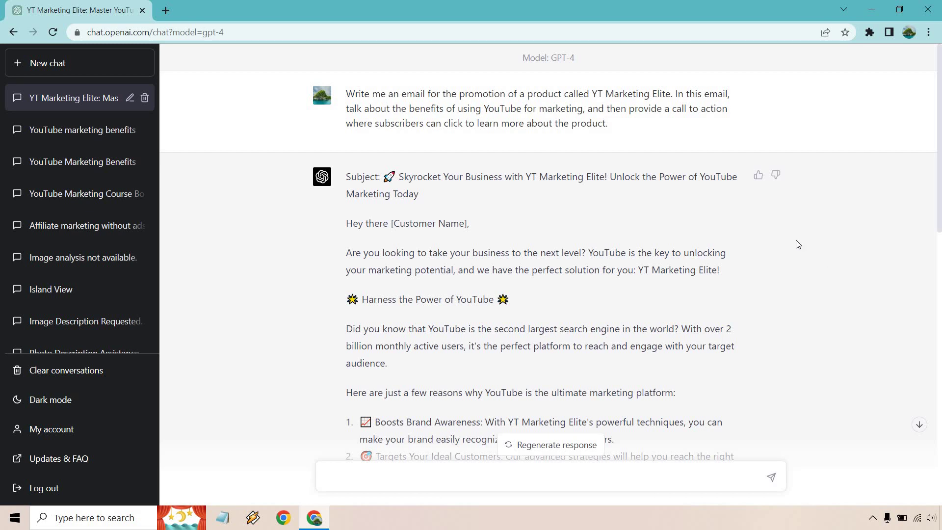
scroll(797, 244, "down", 3)
left_click_drag(344, 148, 472, 418)
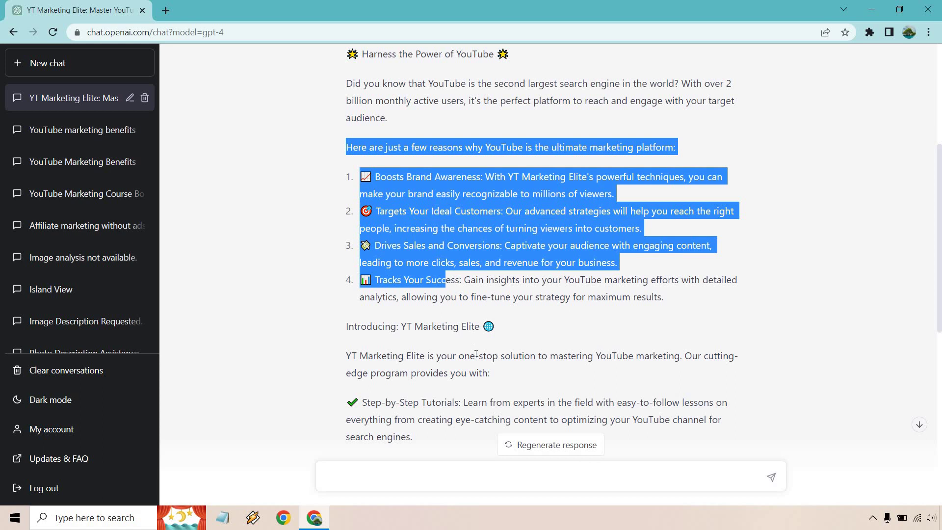
left_click(537, 332)
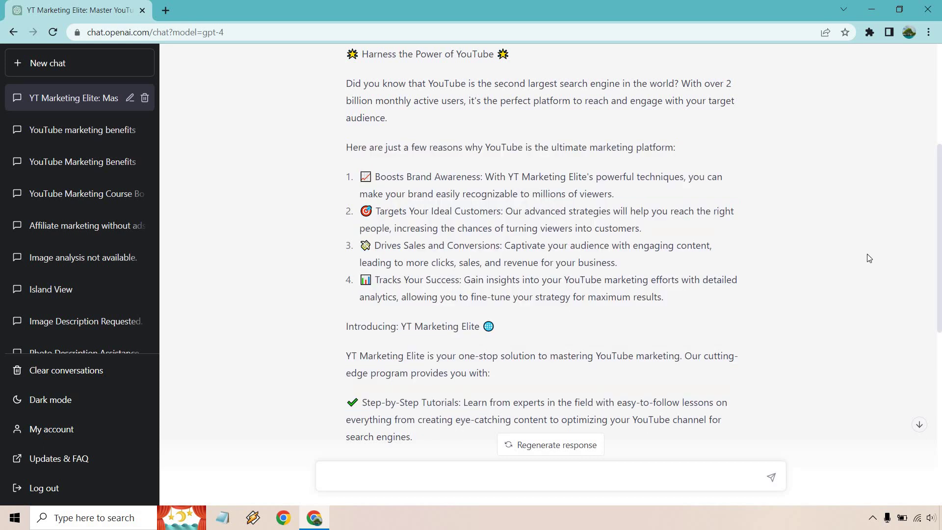
scroll(866, 252, "up", 2)
scroll(866, 251, "up", 1)
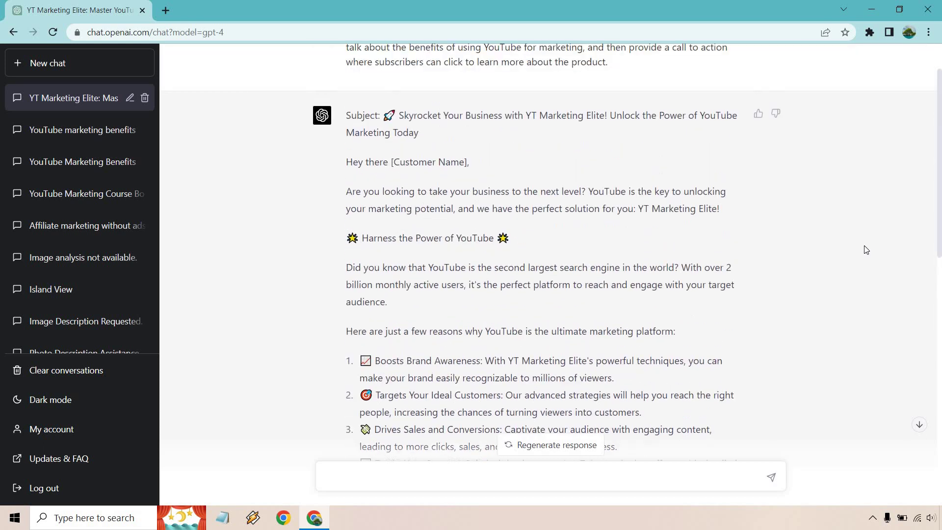
scroll(867, 251, "down", 2)
scroll(866, 250, "down", 4)
scroll(866, 251, "down", 4)
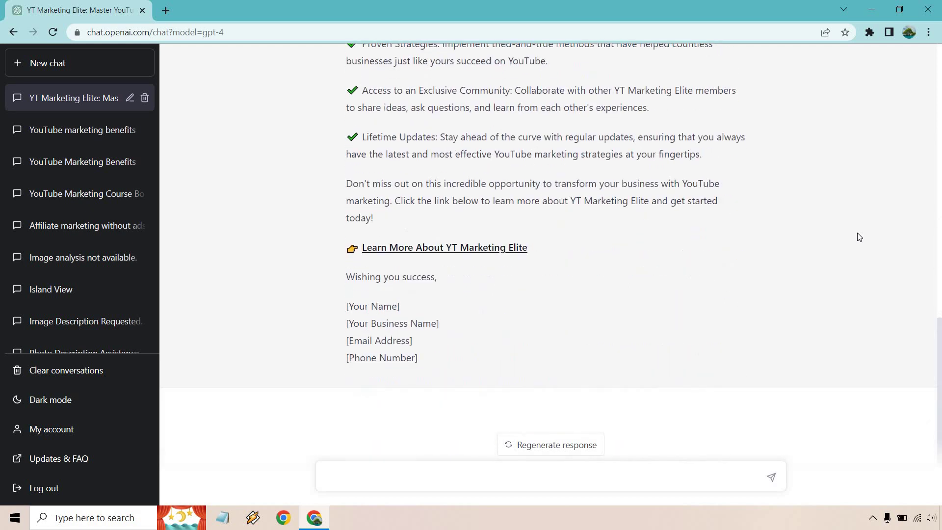
scroll(868, 264, "up", 1)
scroll(869, 265, "up", 3)
scroll(869, 266, "up", 5)
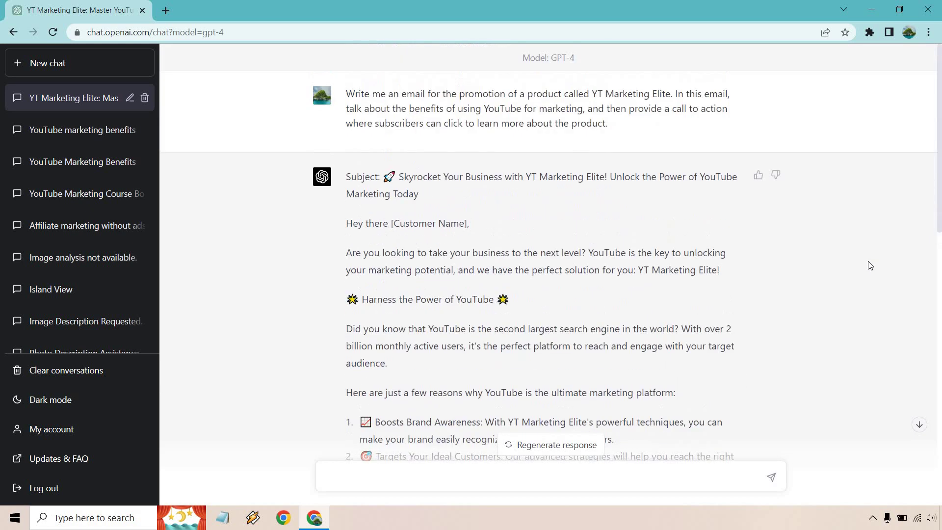